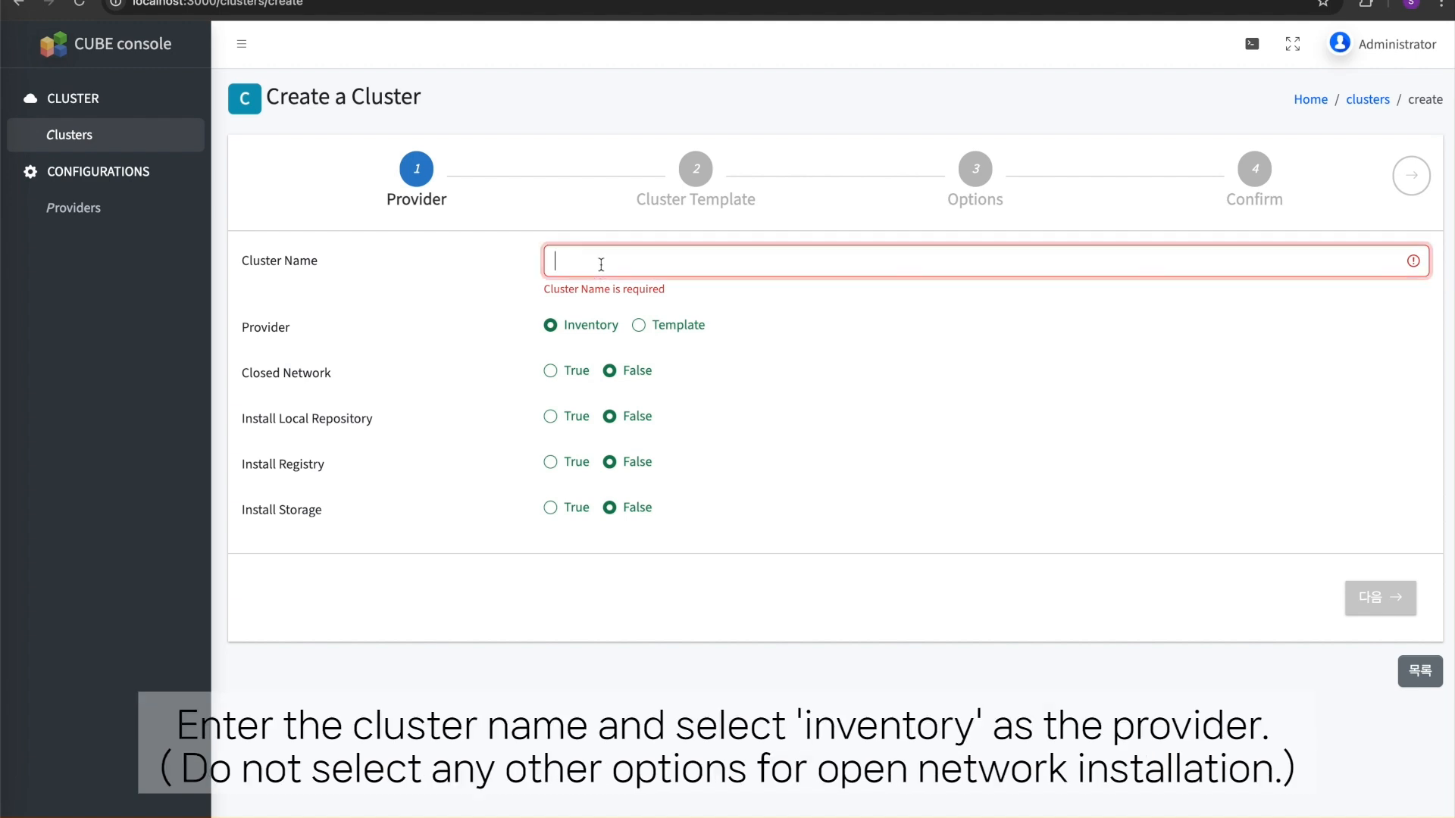
- Name the cluster c-inven with the Inventory provider, proceed to the cluster template, and enter the private key for host access
text(c-inven)
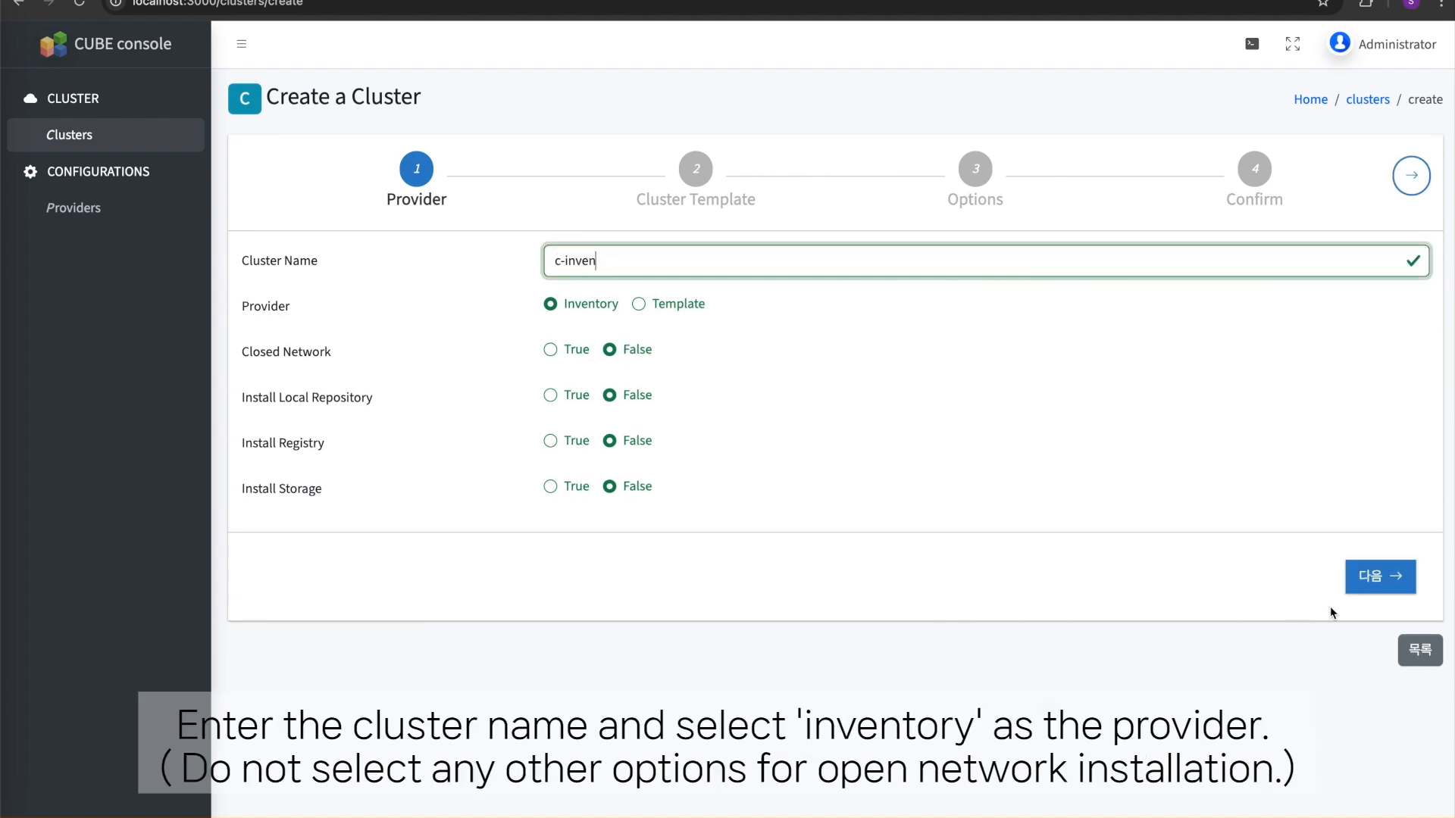
click(1368, 591)
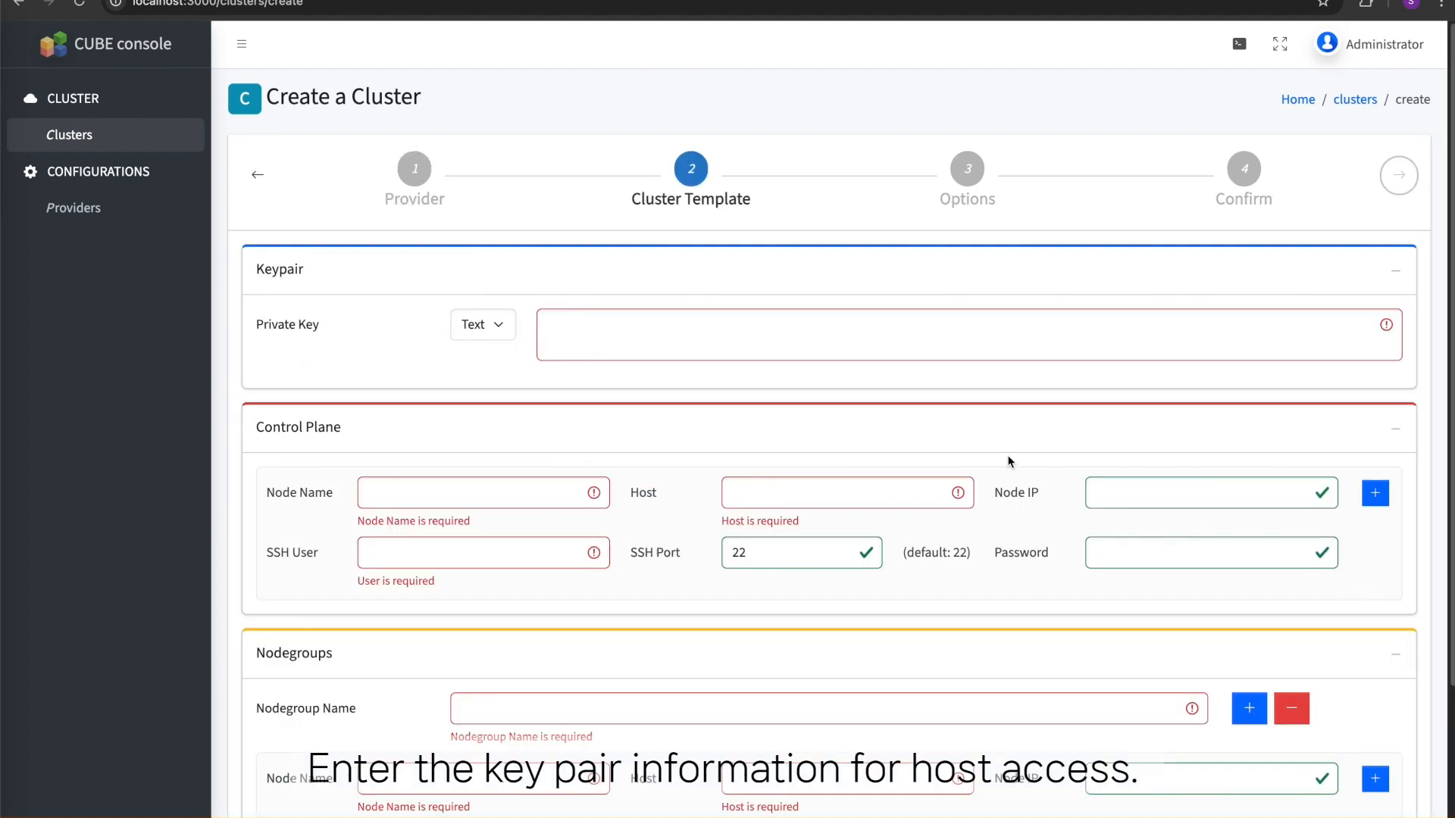
click(680, 332)
key(ctrl+v)
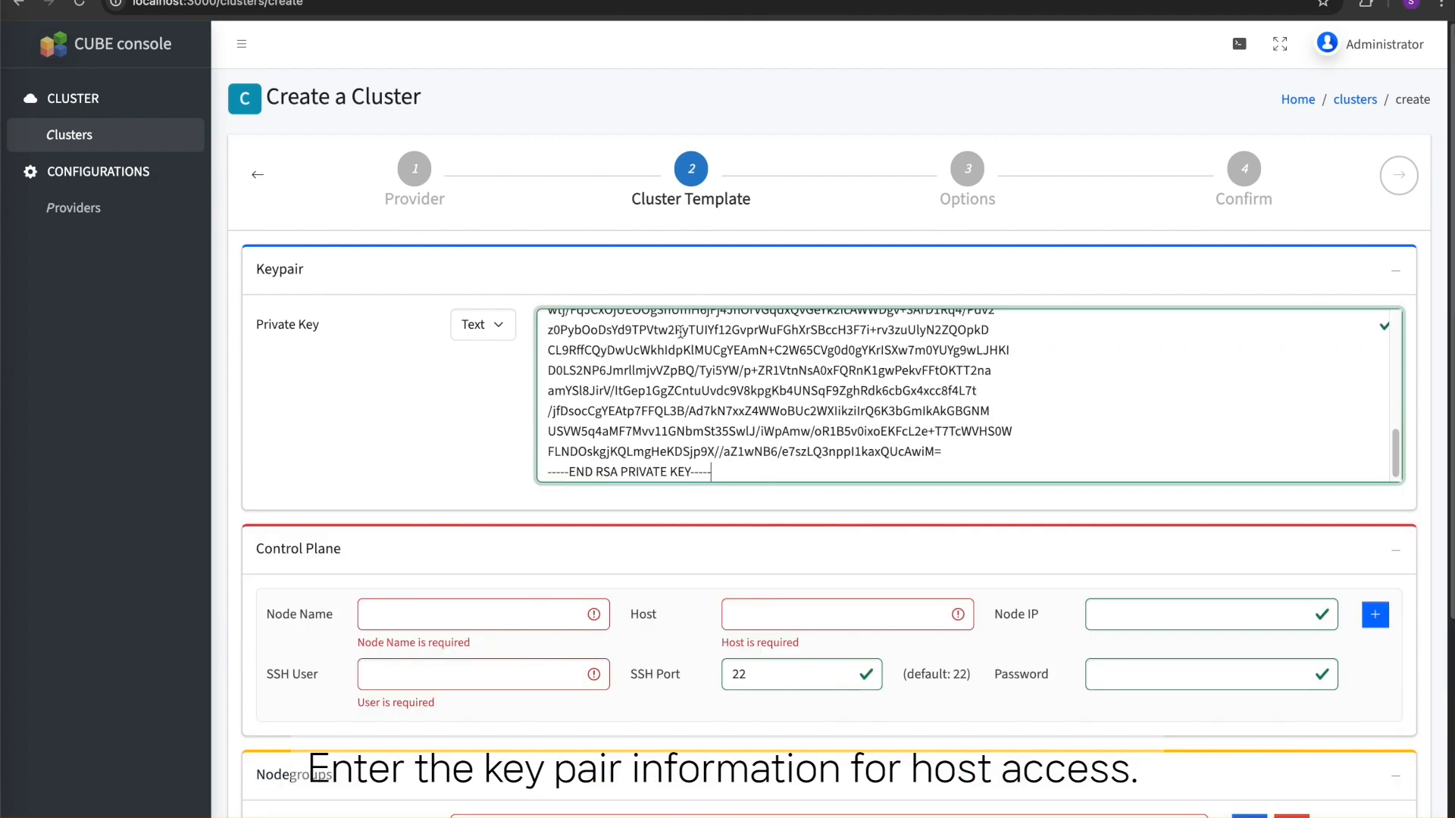
scroll(740, 376, up, 5)
scroll(475, 443, down, 4)
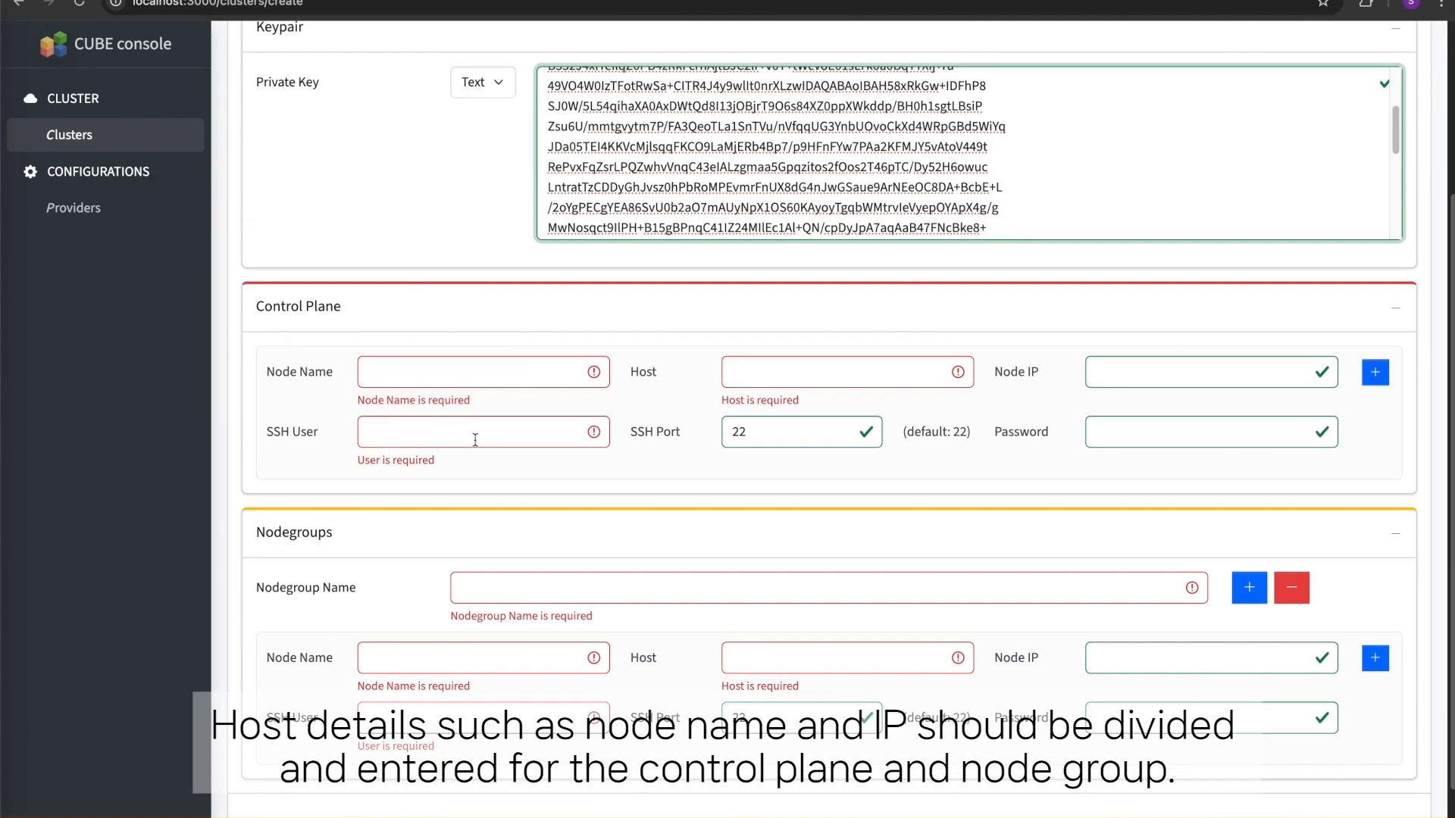
- Define the control plane node as cp1 with host 192.168.88.57, node IP 10.10.80.197 and SSH user test
click(456, 317)
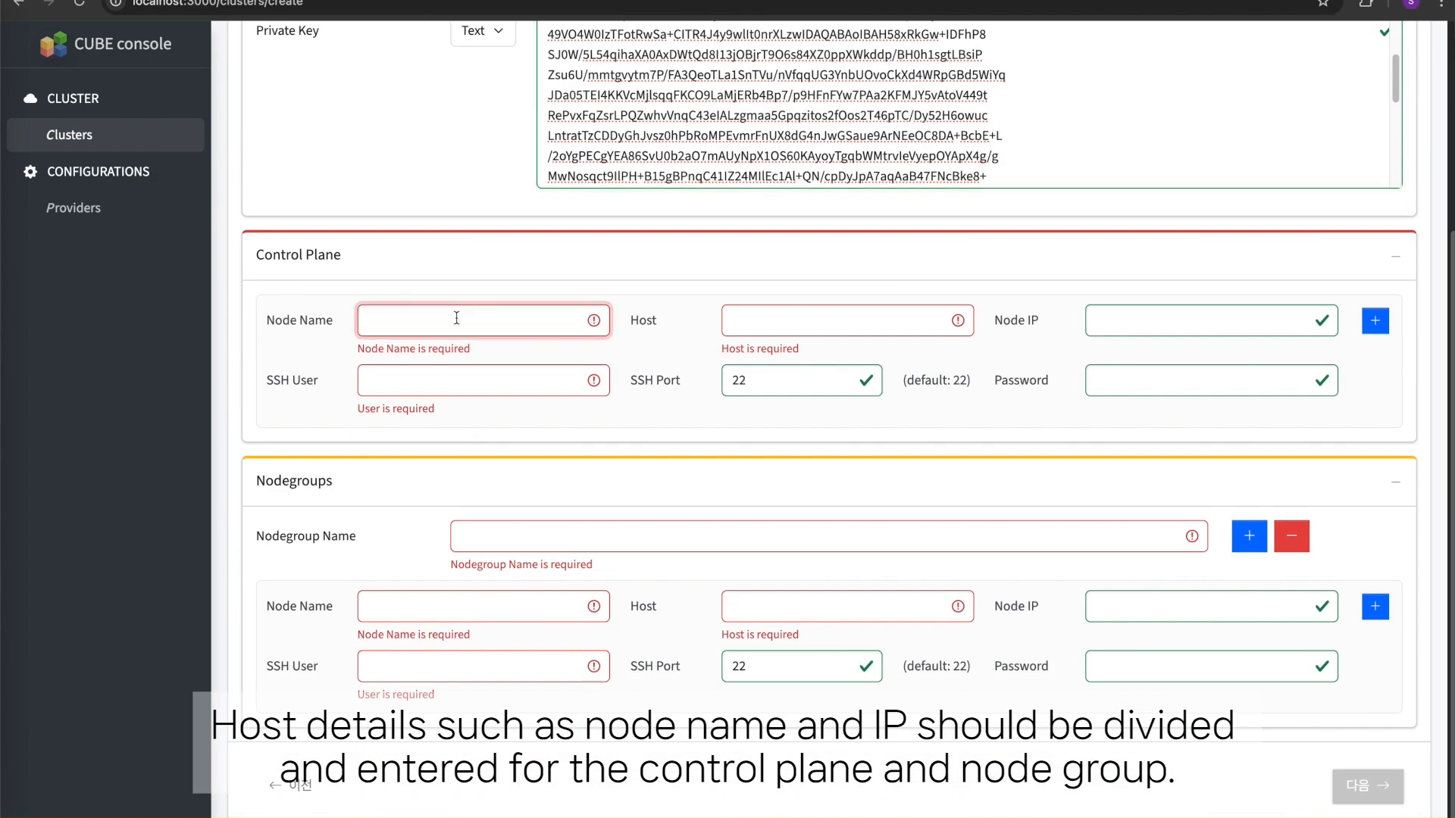
text(cp1)
key(Tab)
text(19)
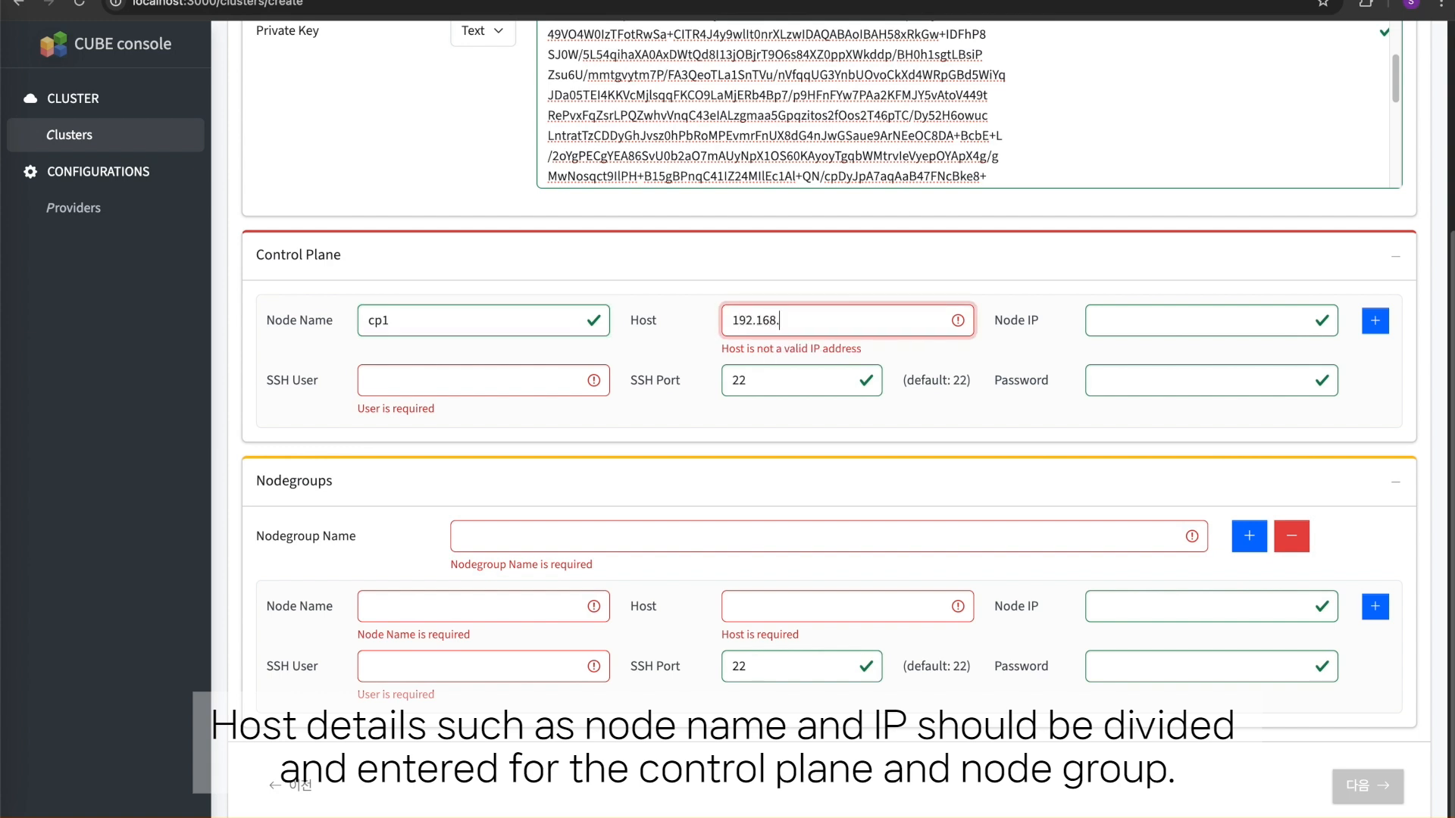
text(2.168.88.57)
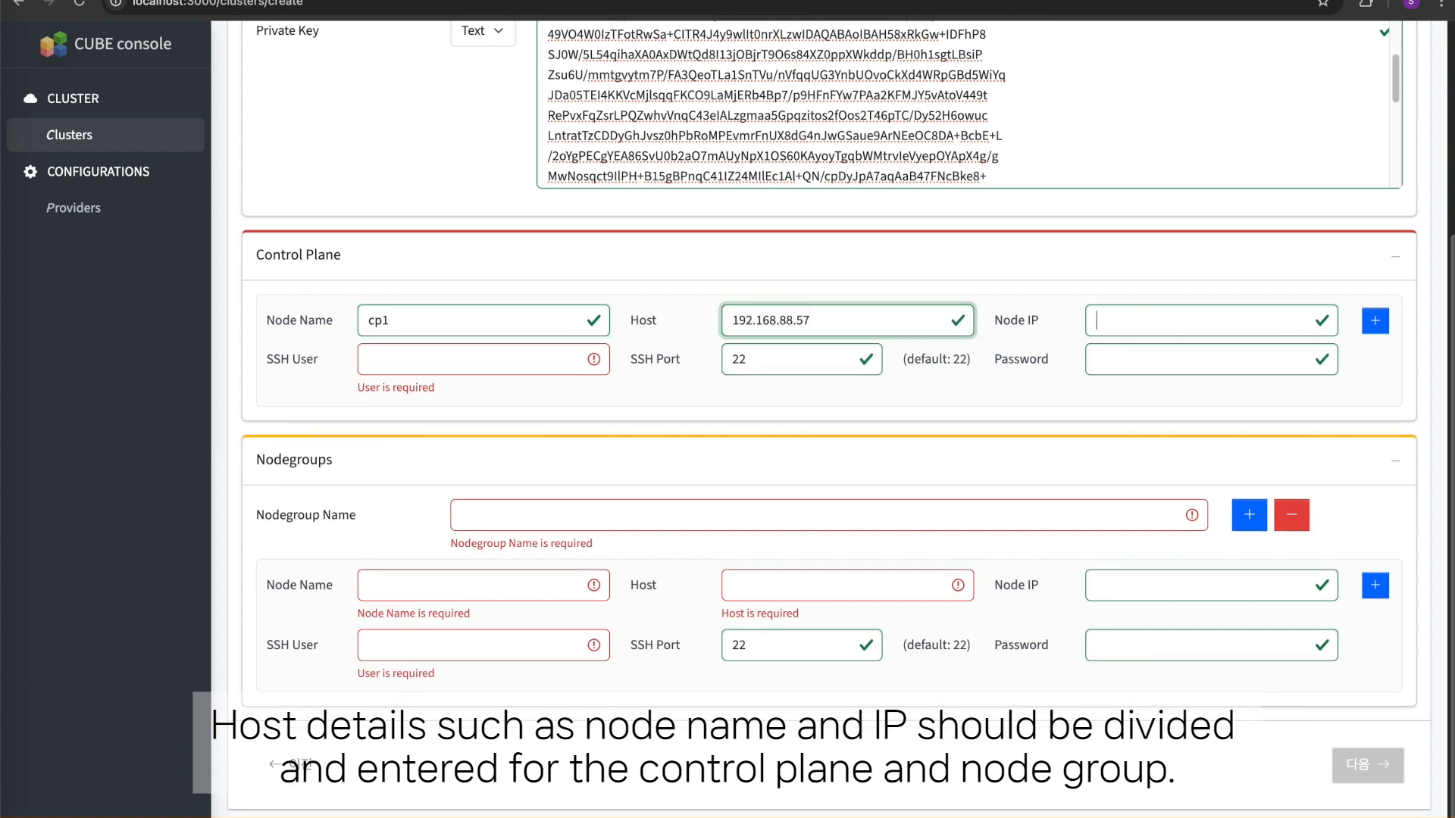
key(Tab)
text(10.10.80.1)
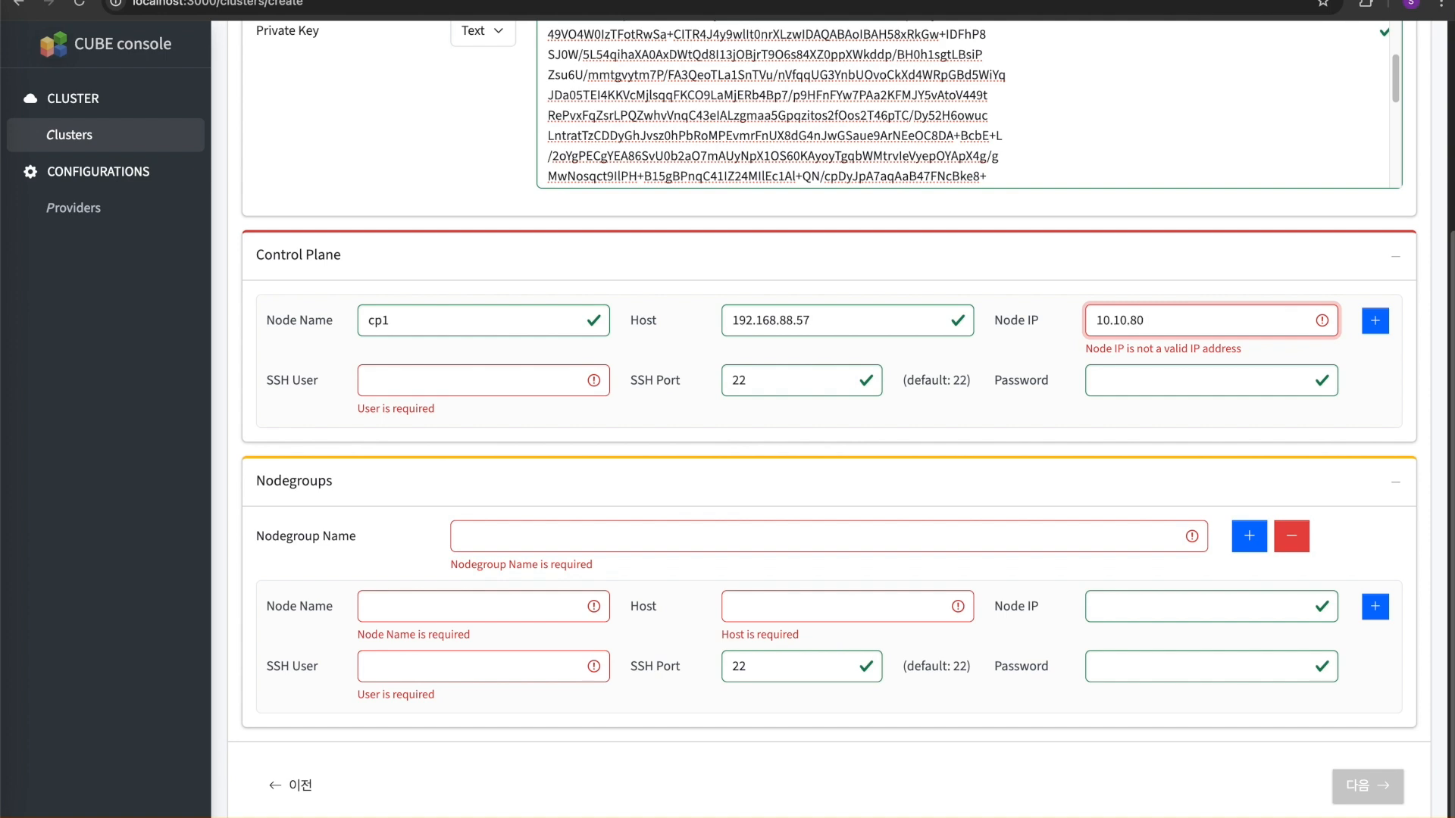
key(Tab)
key(Tab)
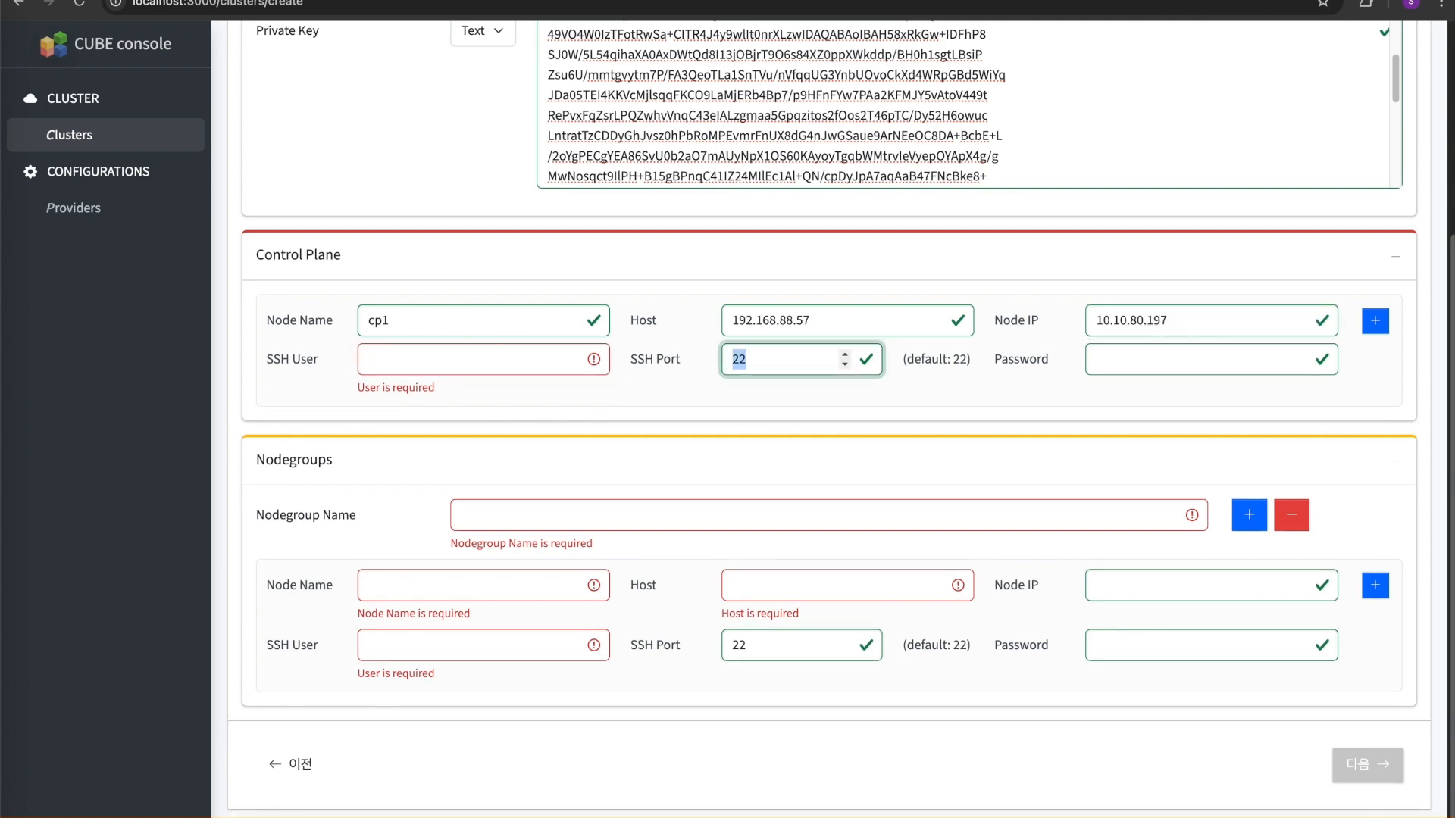
key(shift+Tab)
text(te)
- Name the nodegroup default and define its first node as wk1 with host 192.168.88.77, node IP 10.10.80.45 and SSH user test
click(549, 502)
text(default)
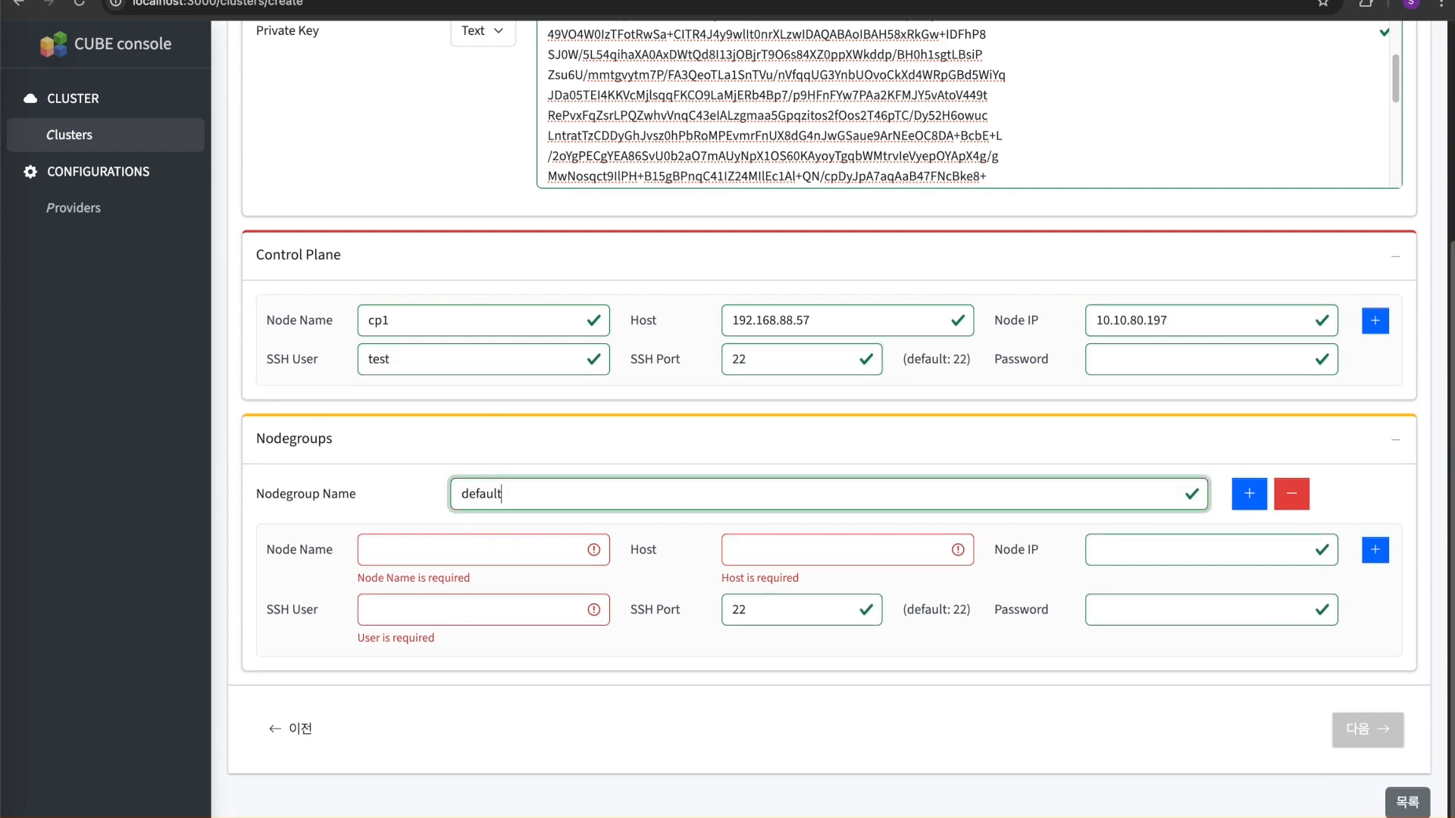
click(516, 544)
text(w)
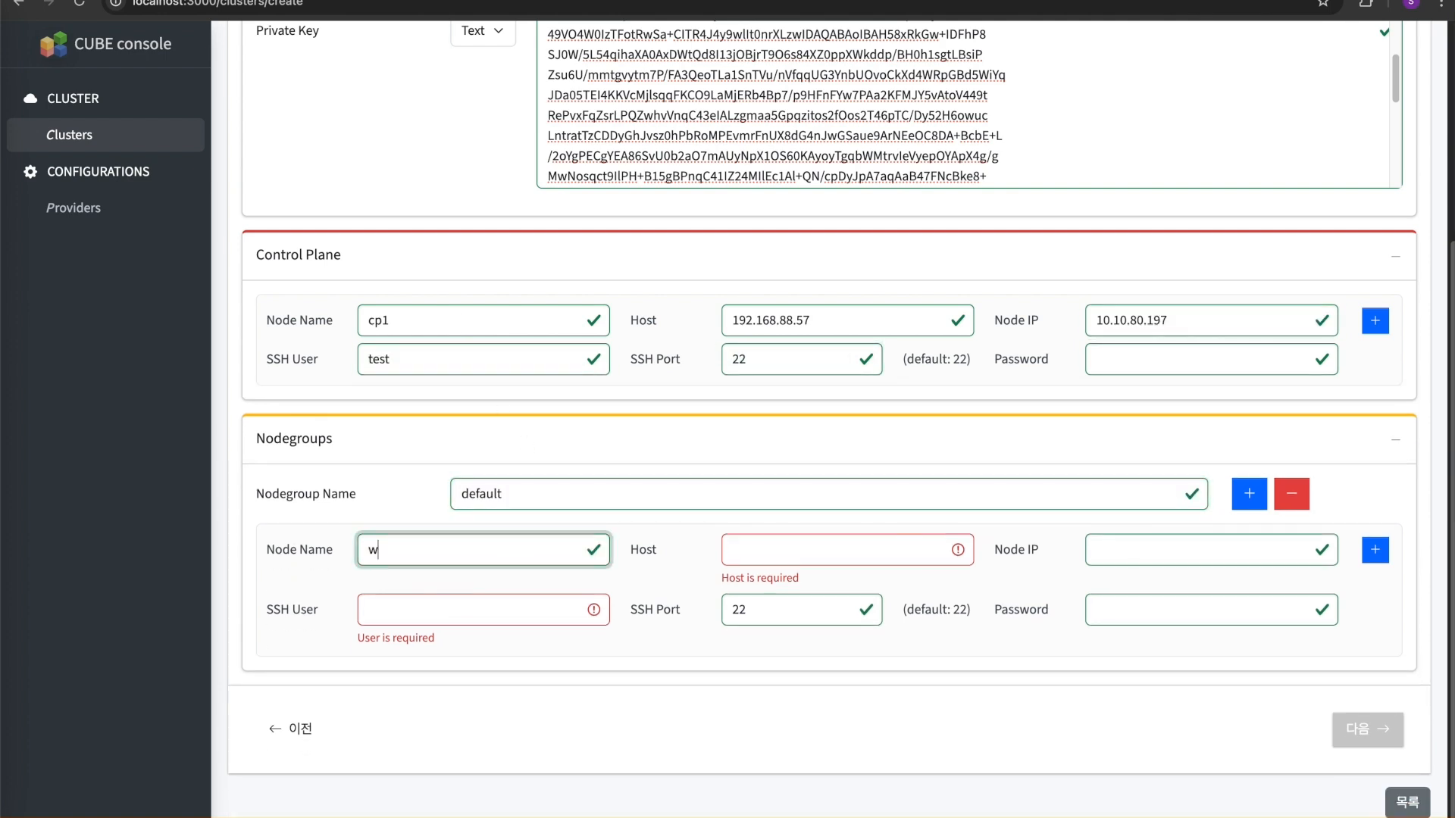
text(k1)
key(Tab)
text(192.)
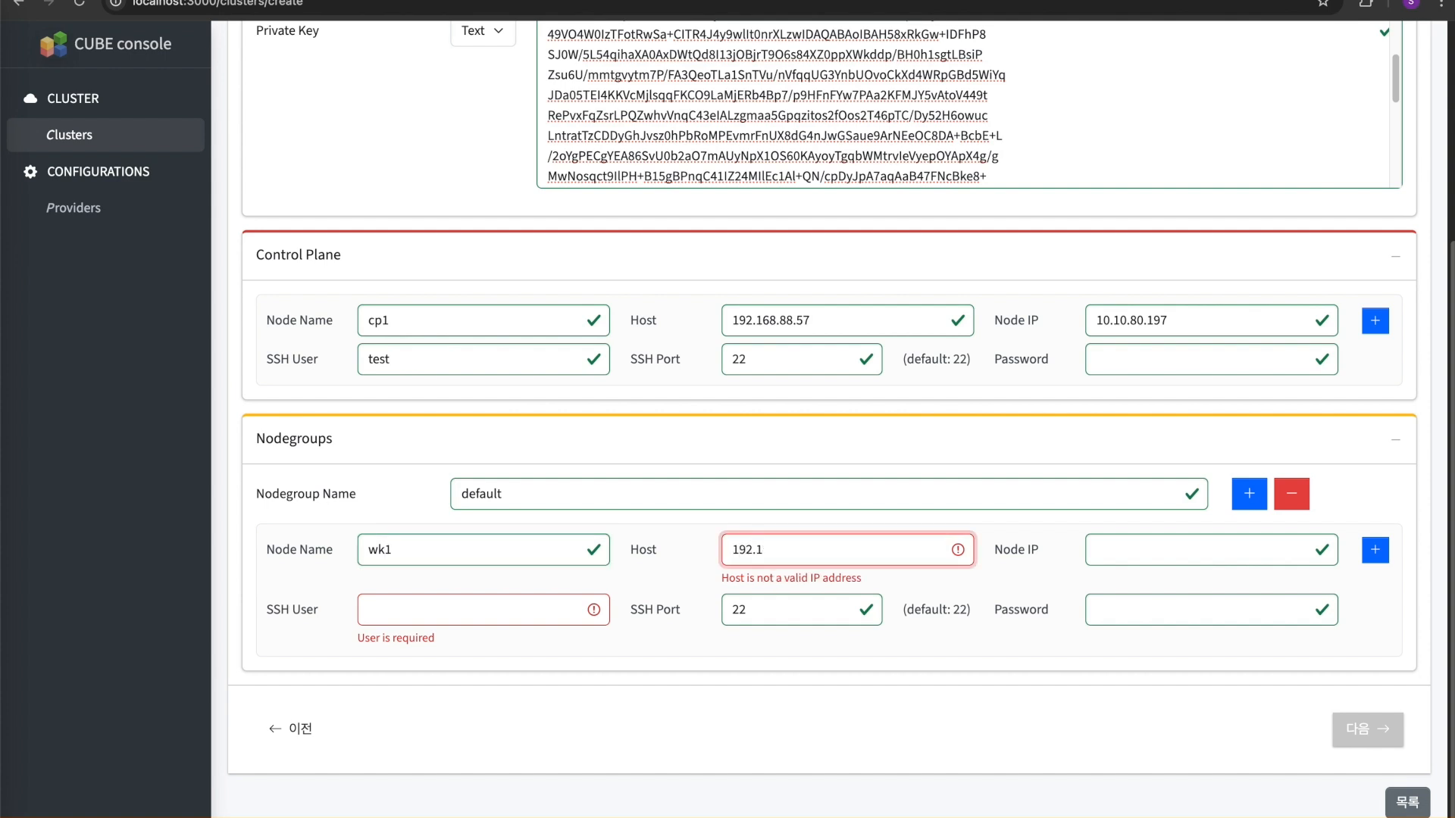
text(168.88.77)
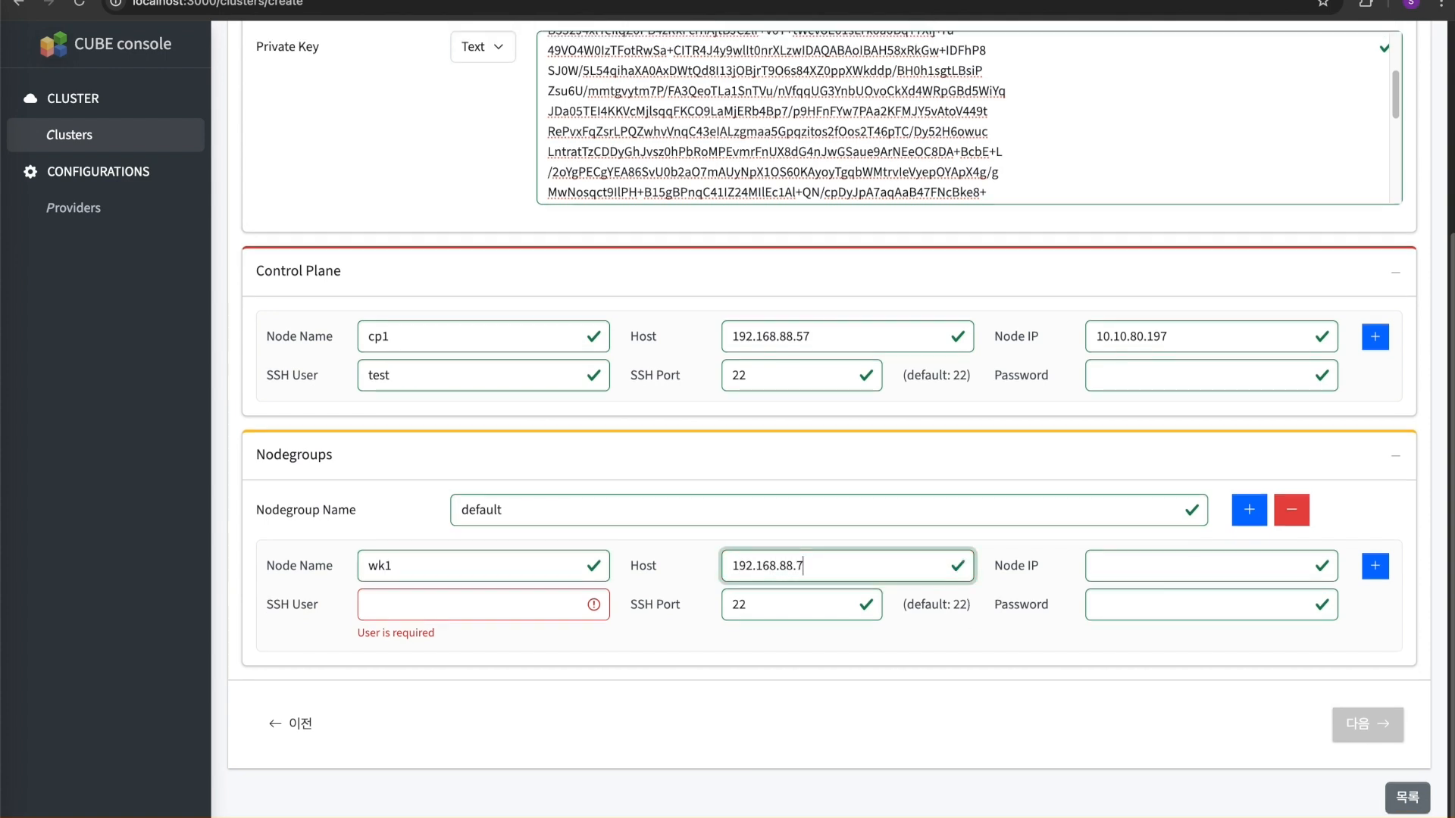
key(Tab)
text(10.10.80)
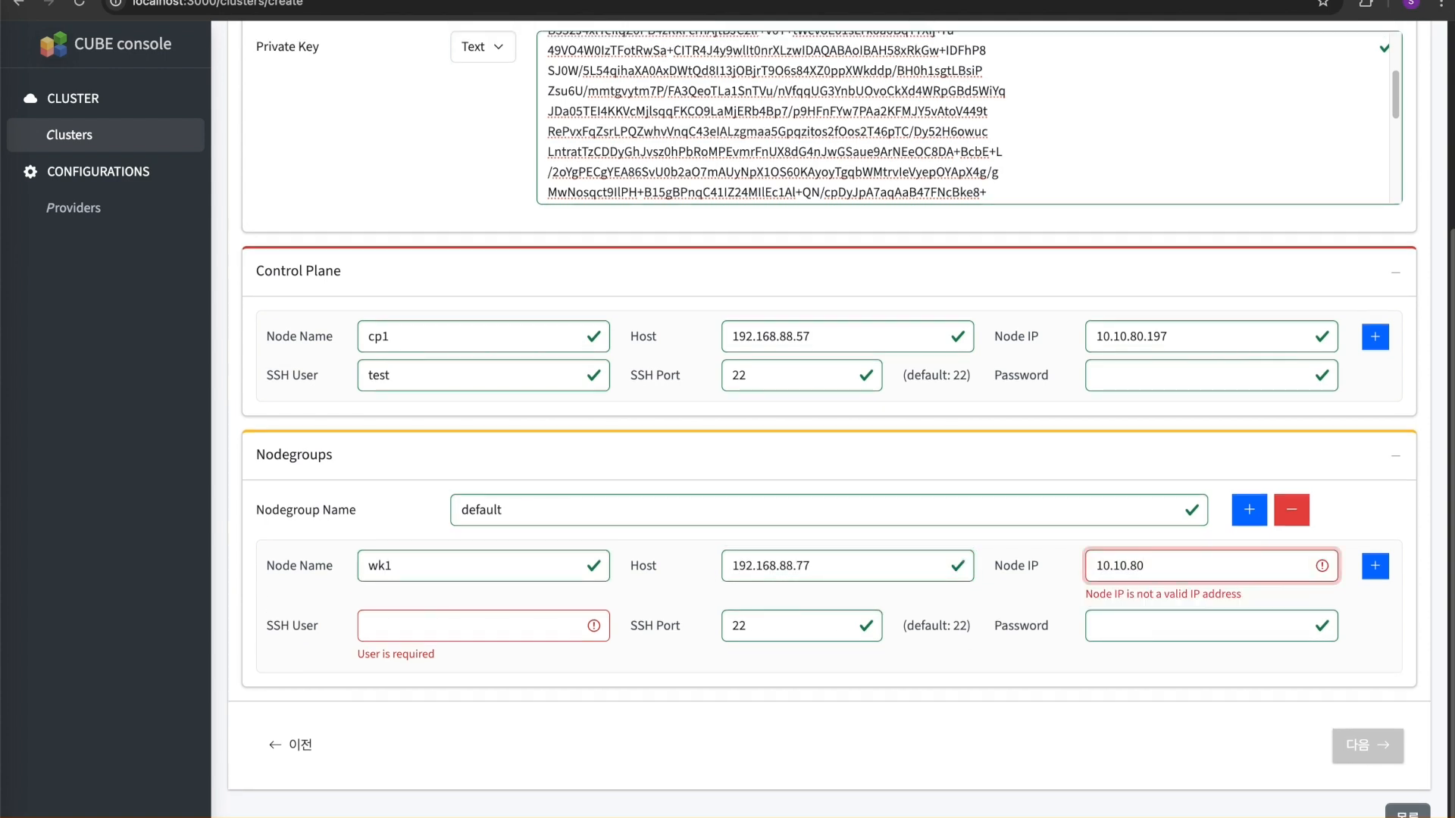
text(.45)
key(Tab)
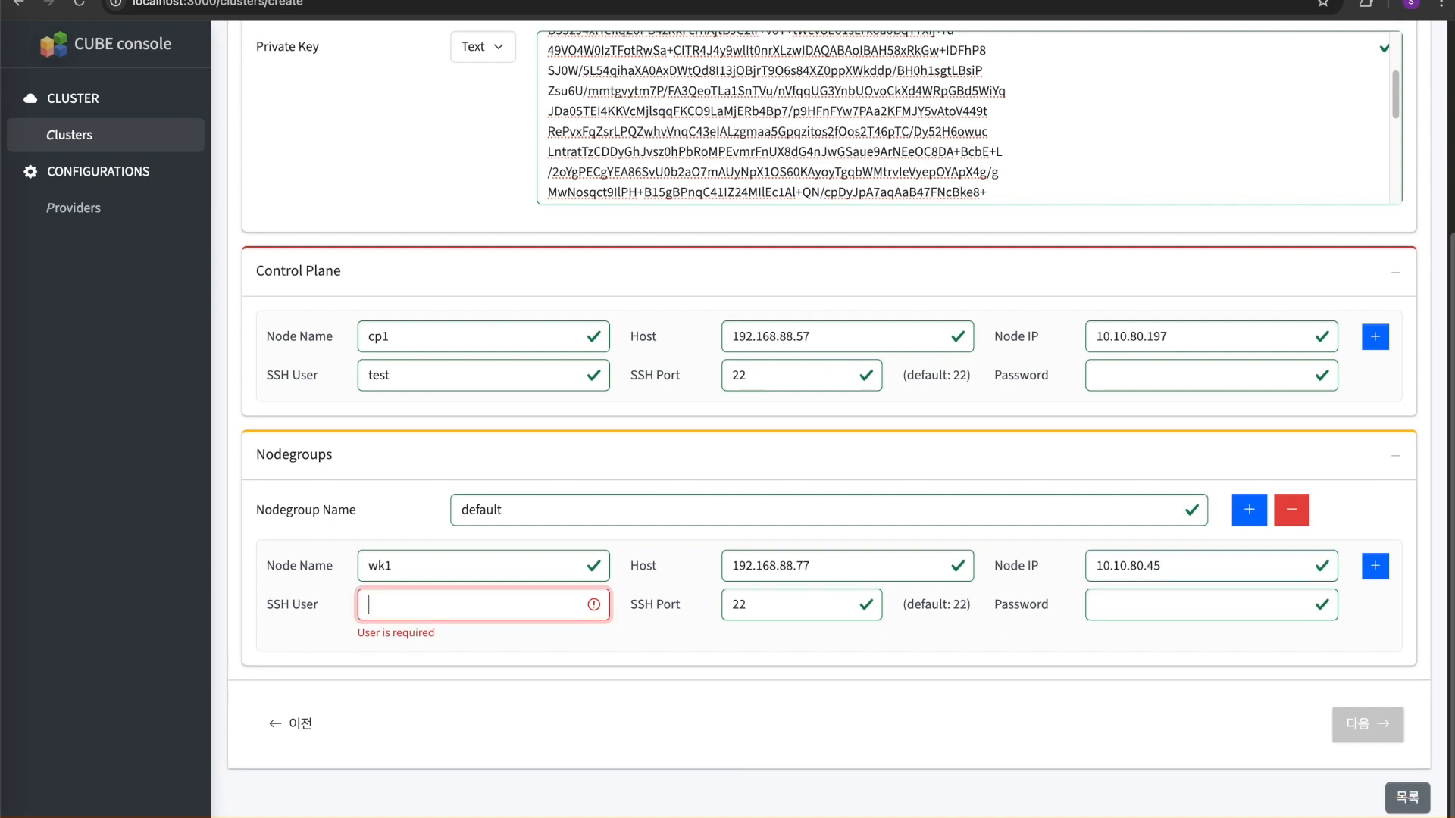
text(test)
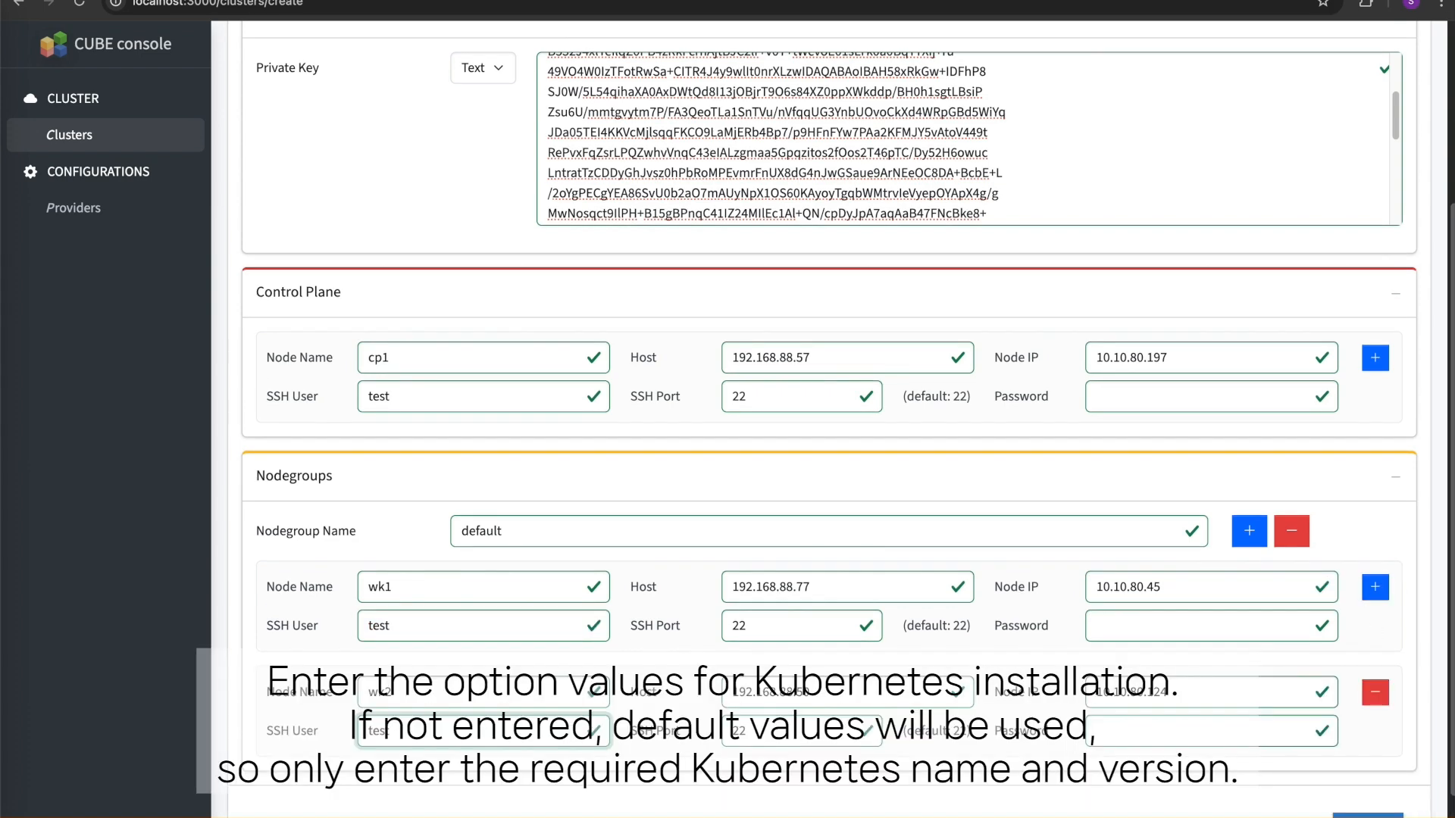
- Proceed to the cluster options and set the Kubernetes name to cinven and the version to v1.31
click(1367, 724)
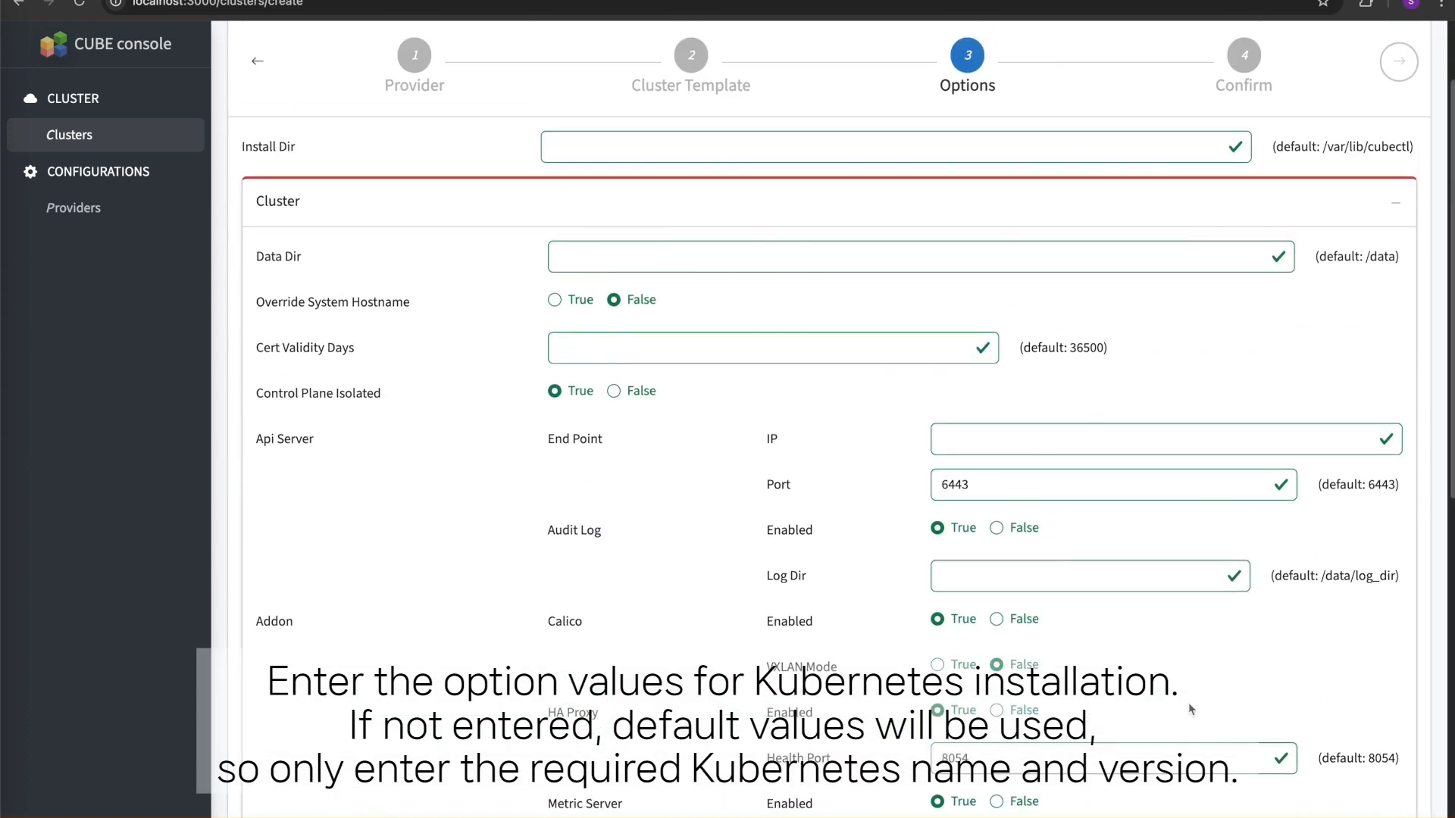
scroll(1191, 709, down, 10)
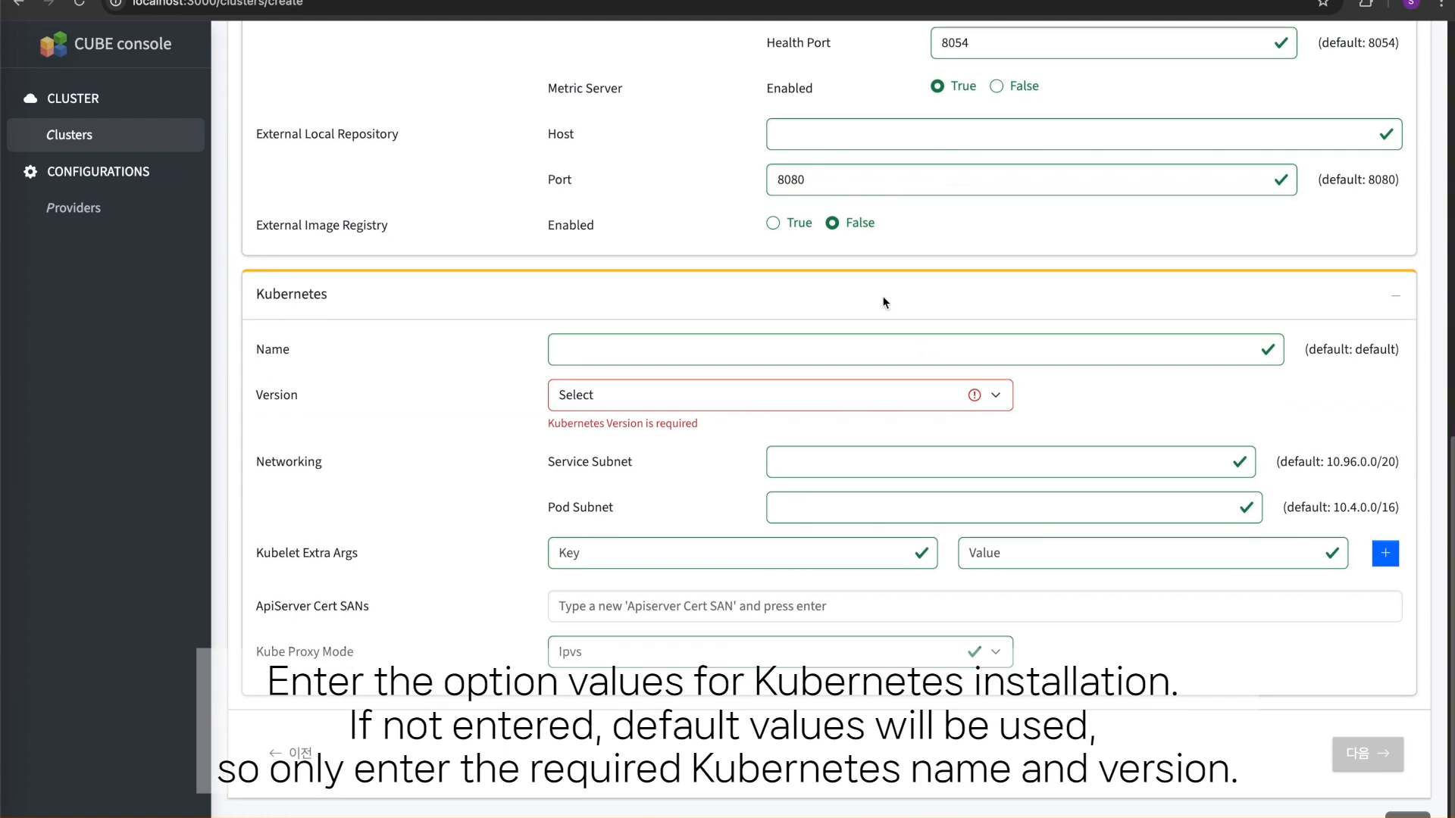
click(853, 348)
text(ci)
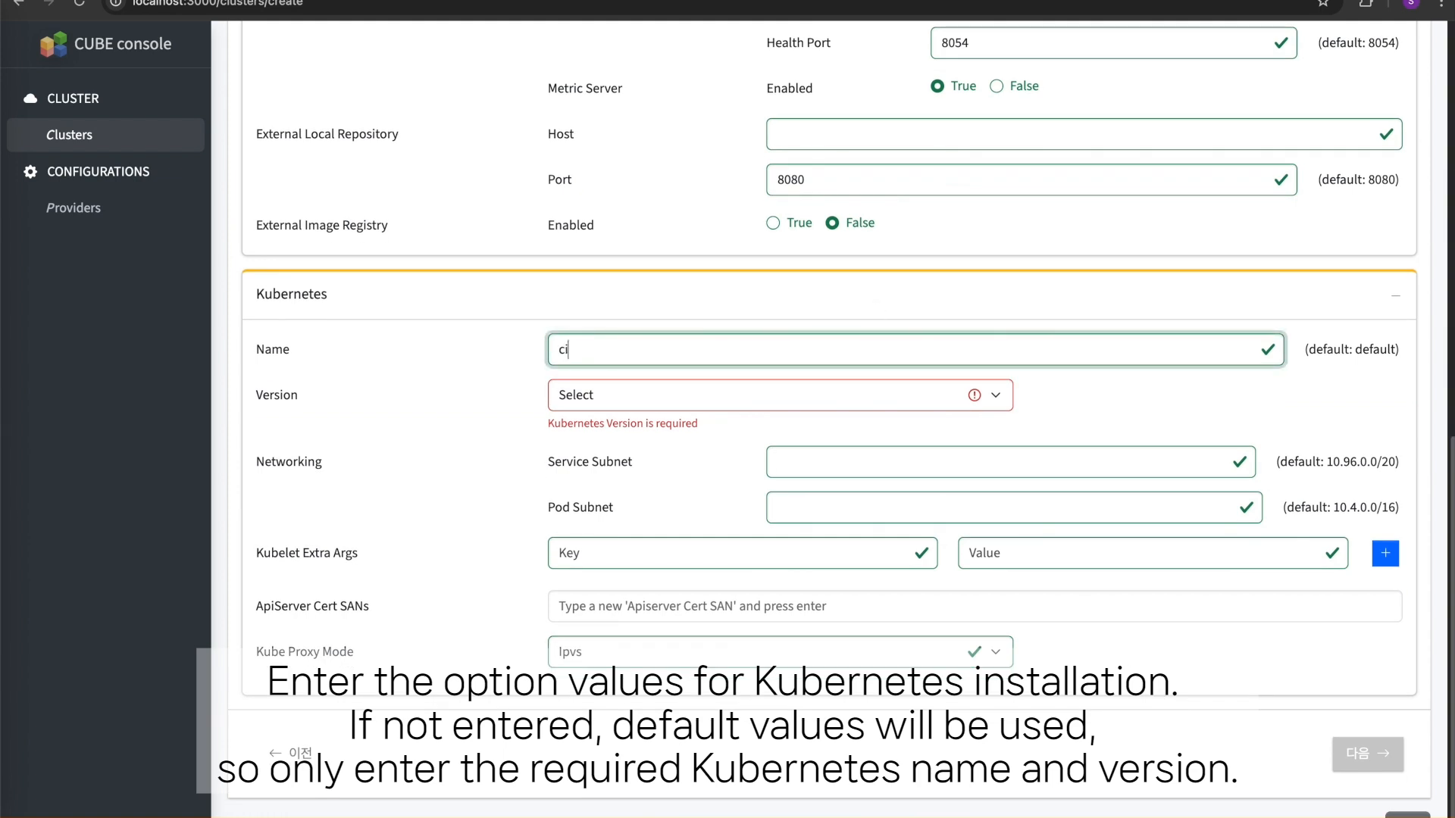
text(nven)
click(836, 403)
click(812, 526)
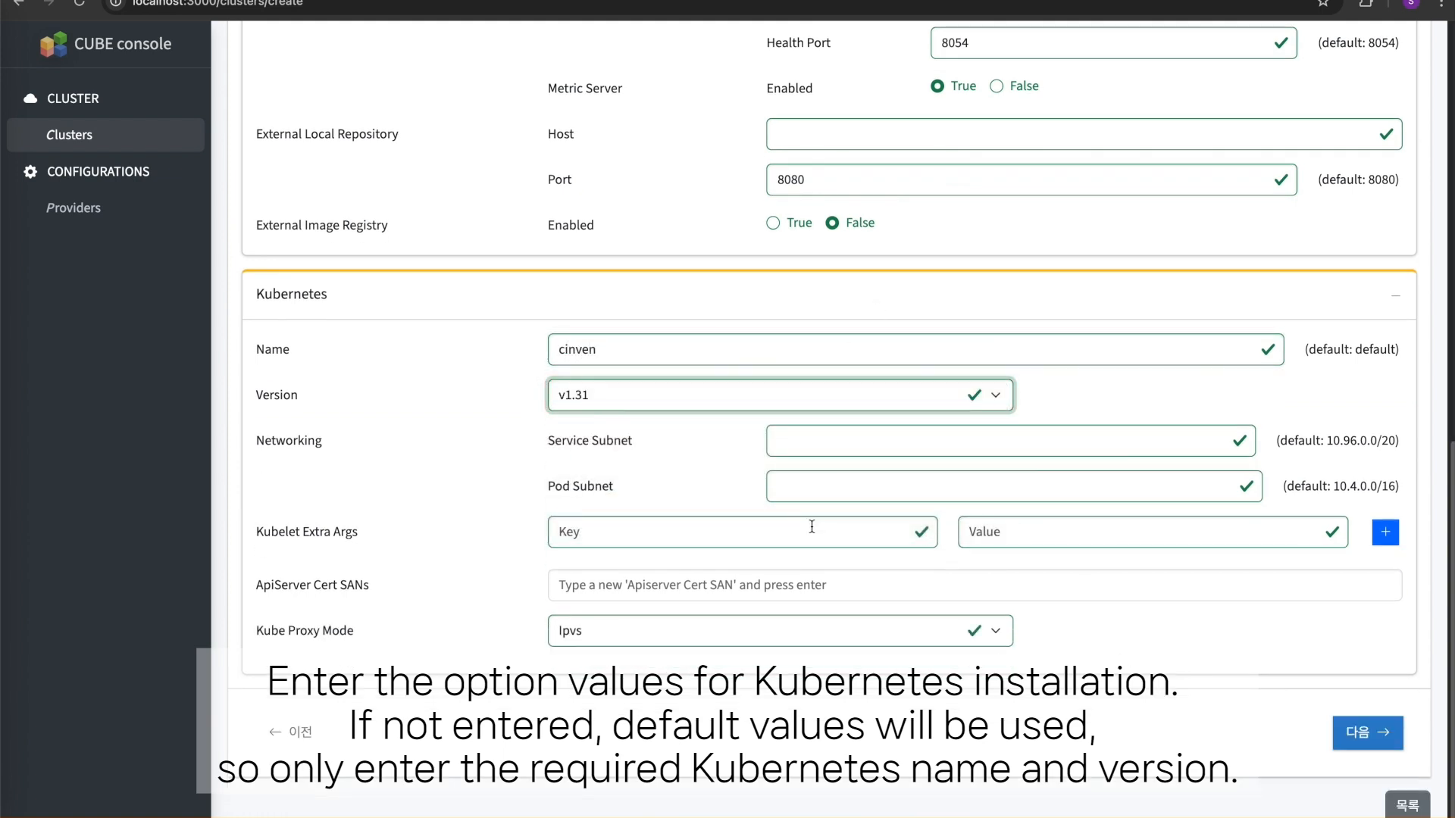
- Review the private key, nodes and options in the configuration summary, then save and confirm the cluster creation
click(1355, 734)
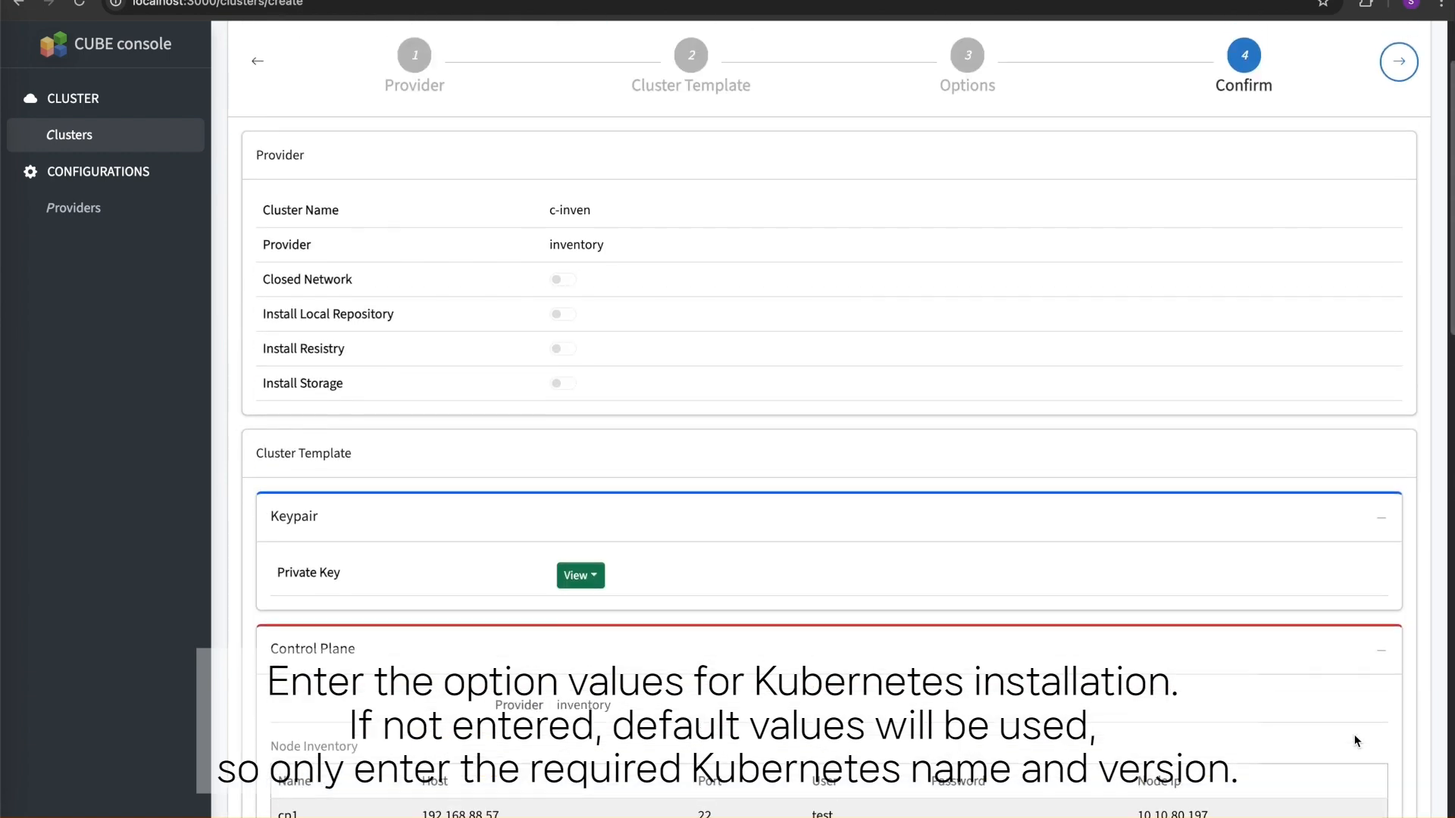
click(599, 578)
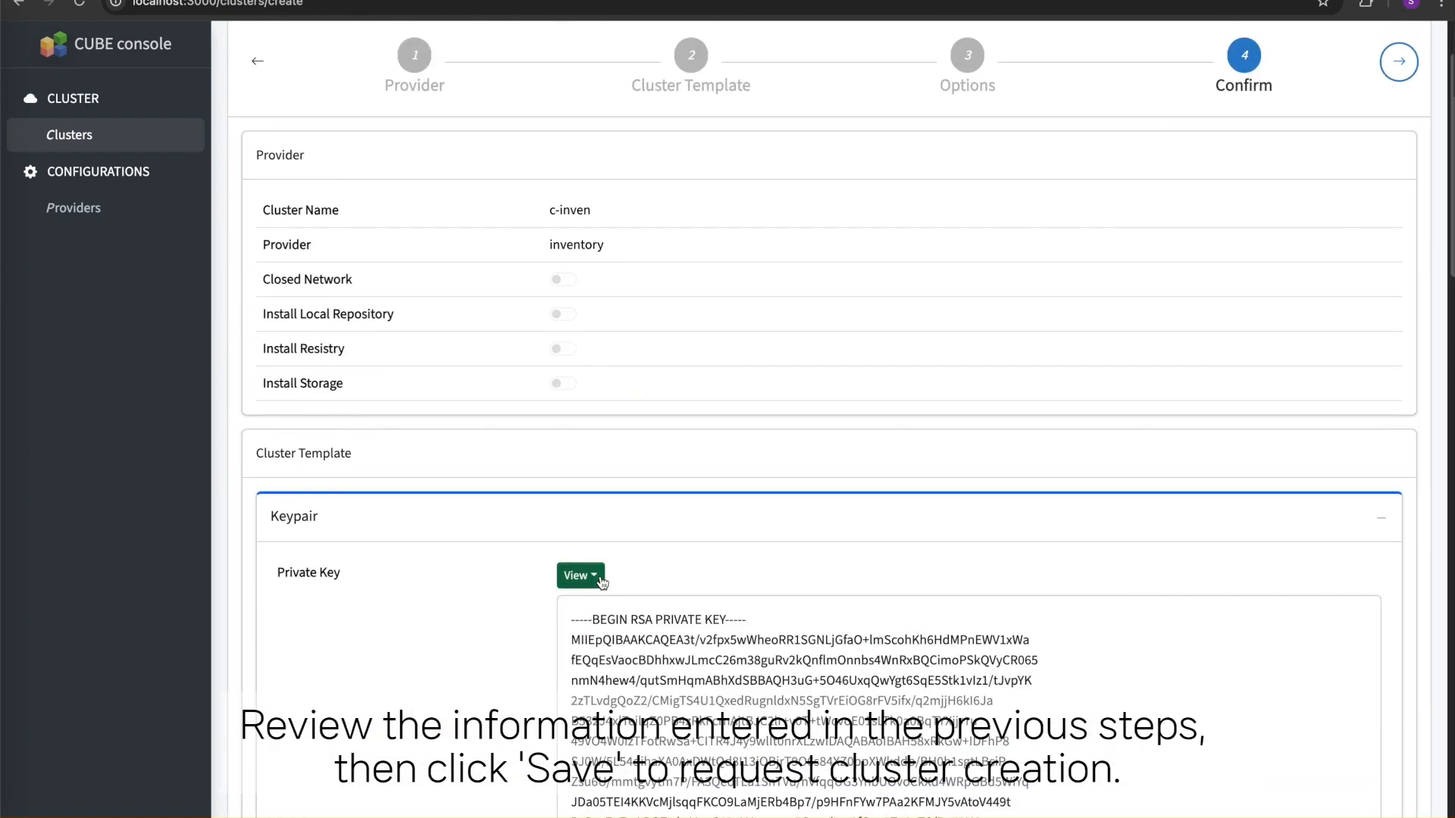
click(599, 578)
scroll(909, 571, down, 6)
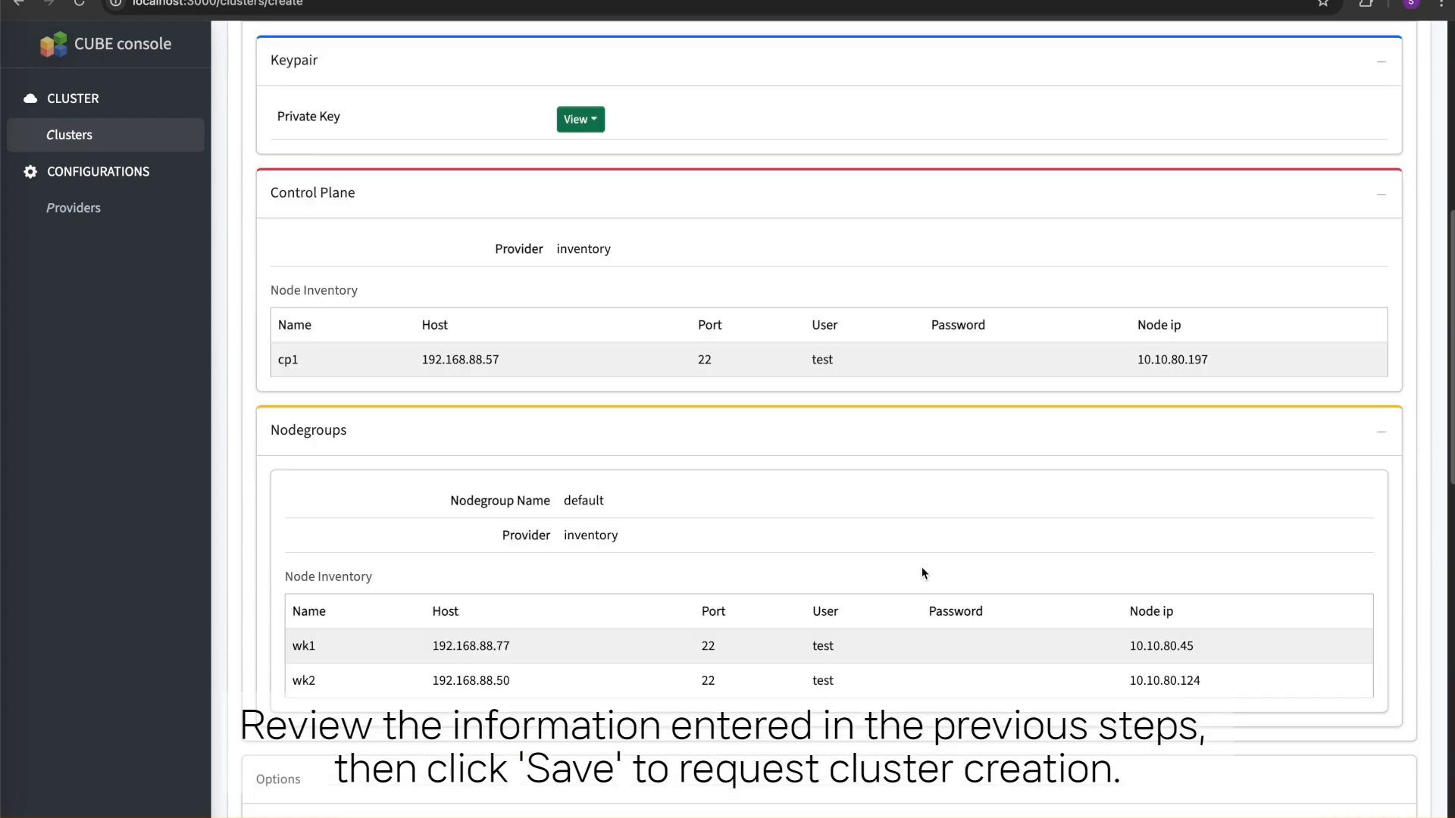
scroll(921, 566, down, 12)
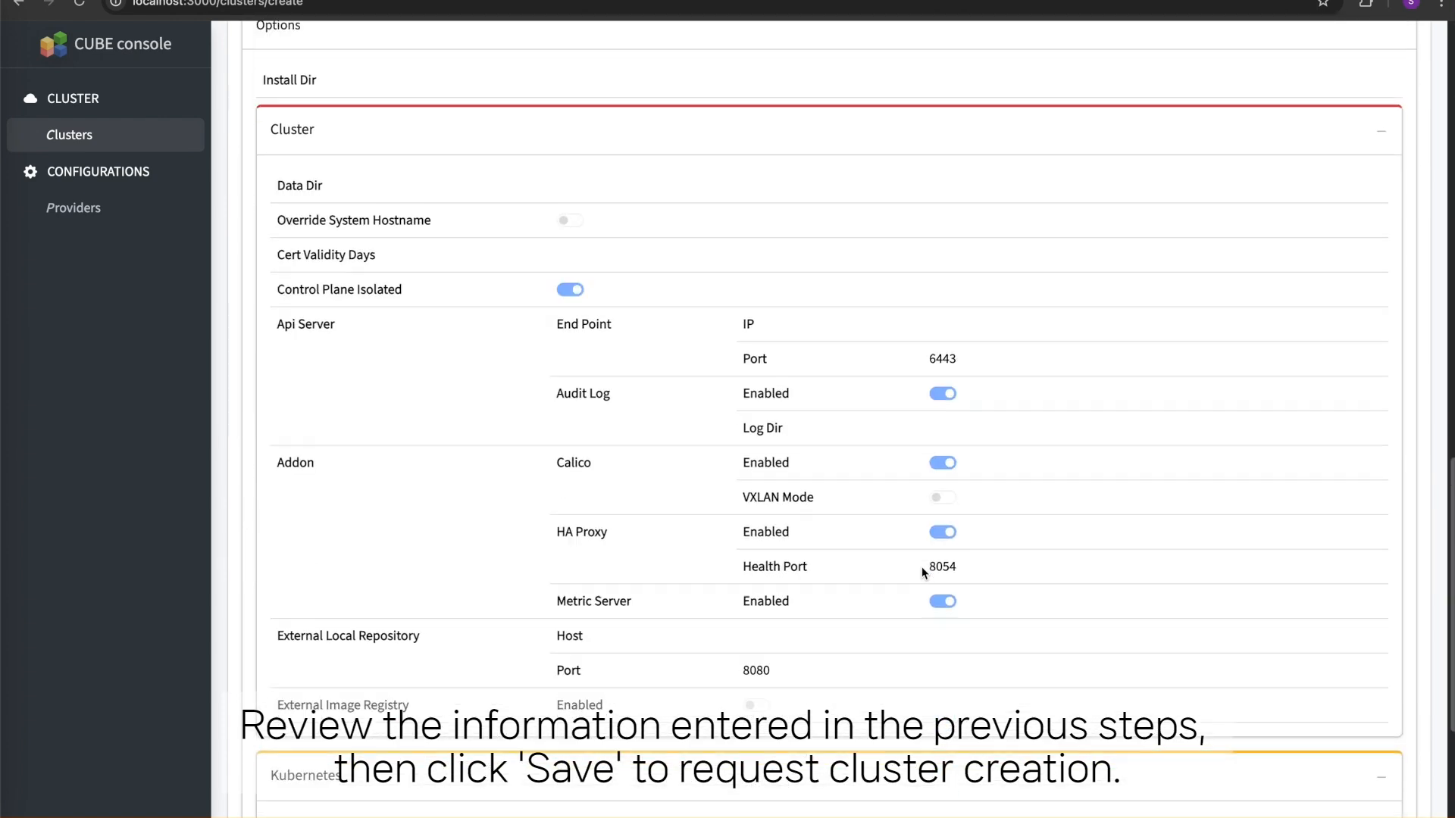
scroll(922, 568, down, 3)
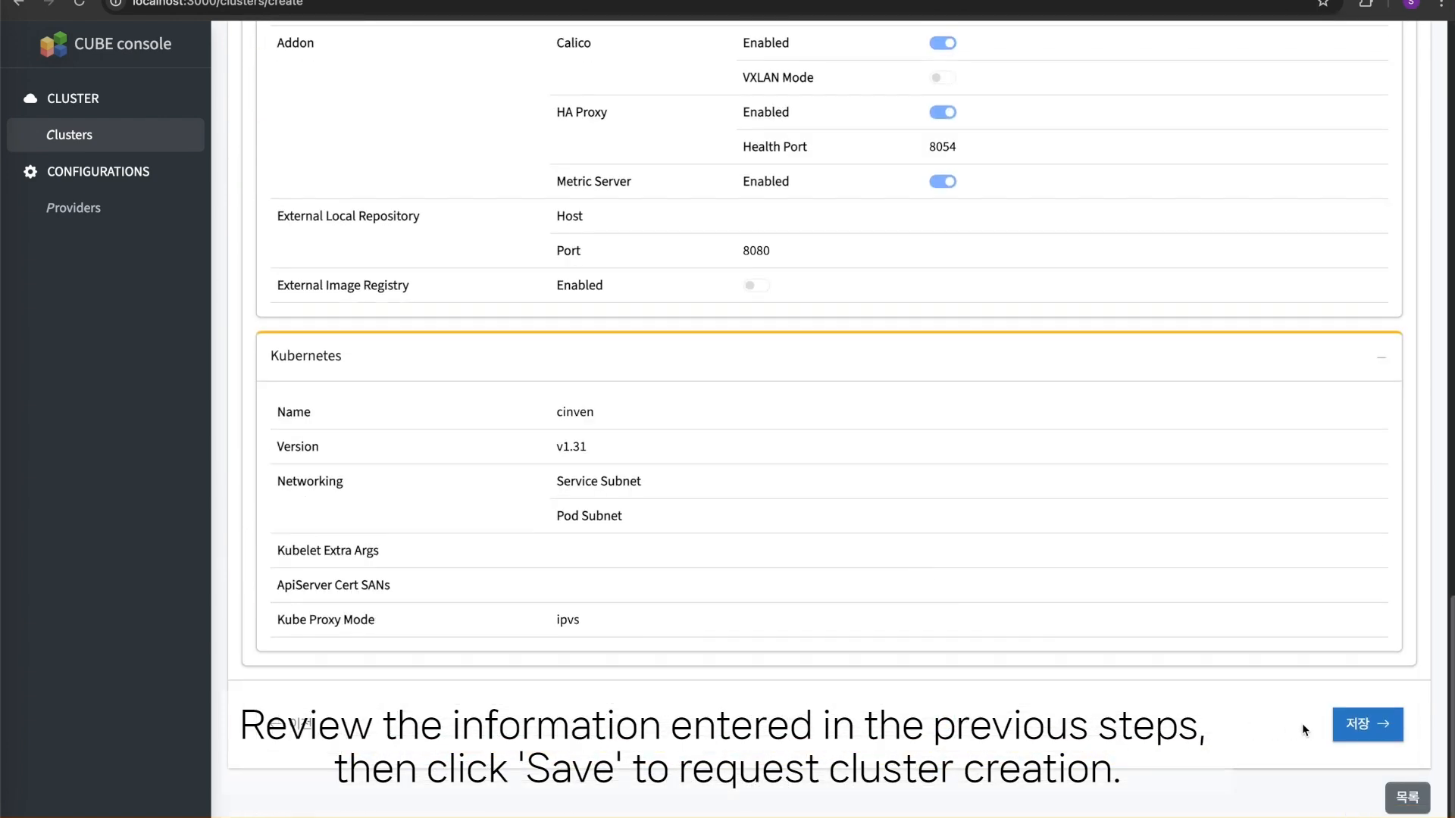
click(1361, 726)
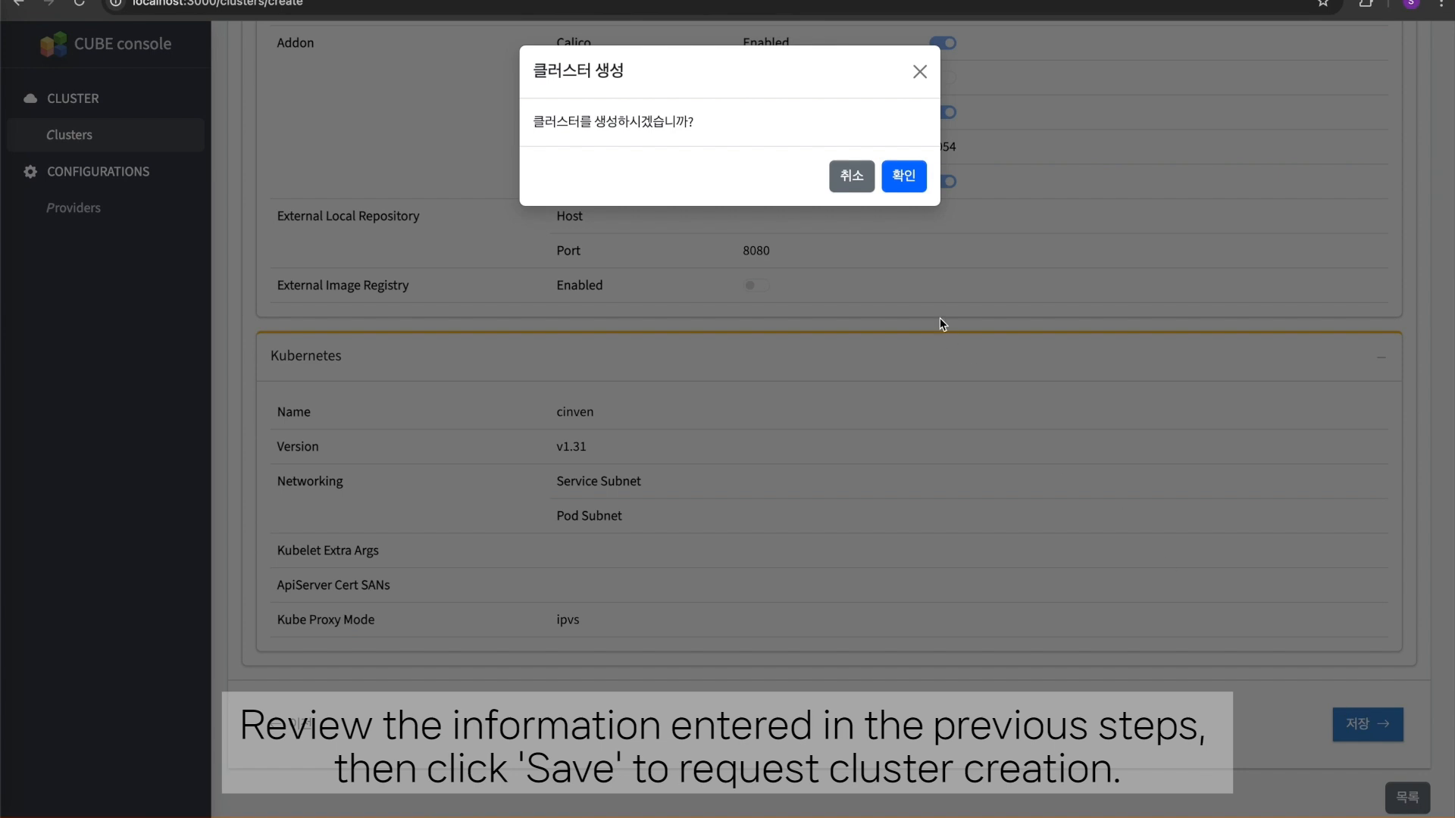
click(906, 177)
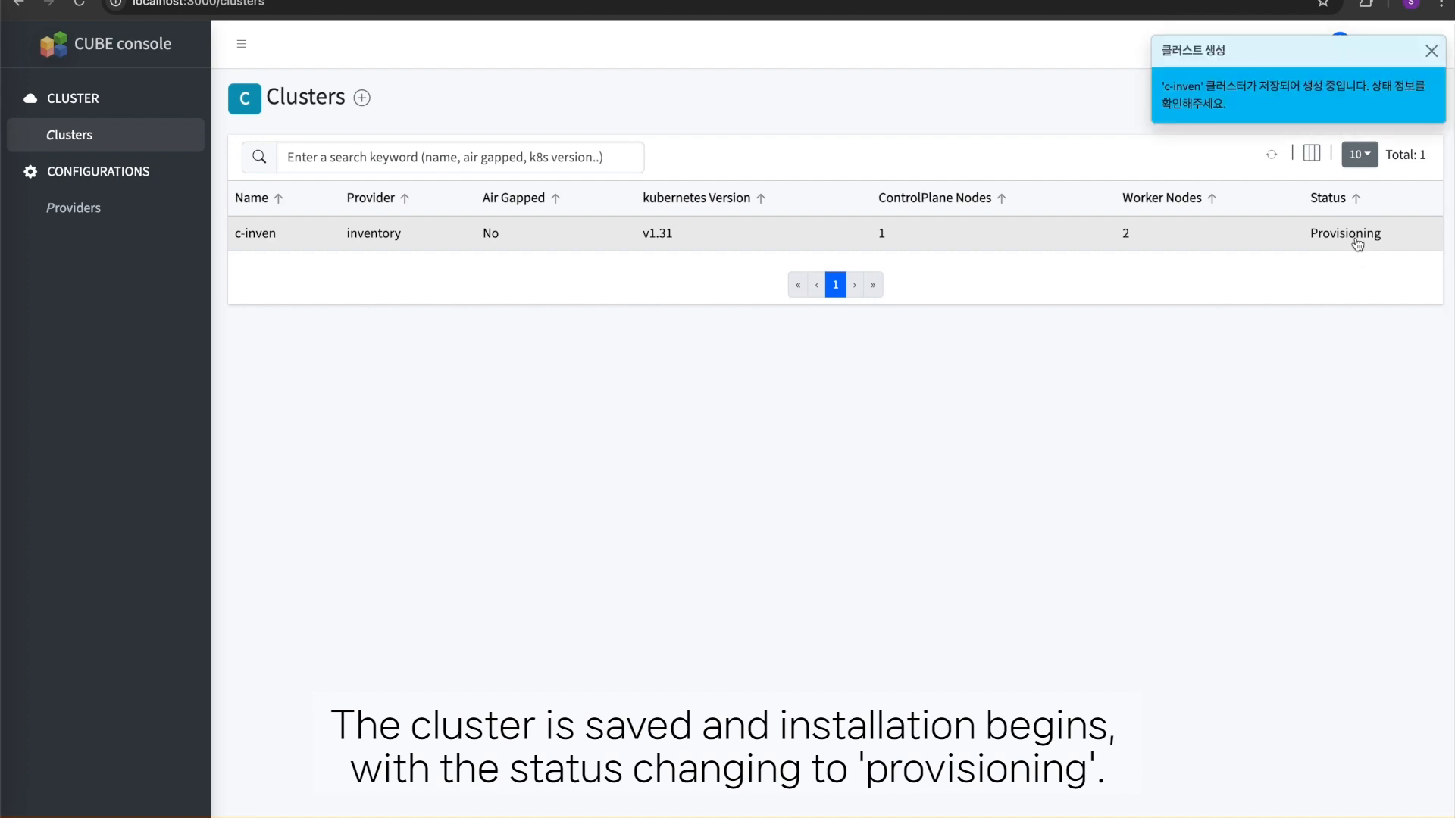
- Check the status history of the c-inven cluster and refresh its status in both the details and the cluster list
click(1356, 240)
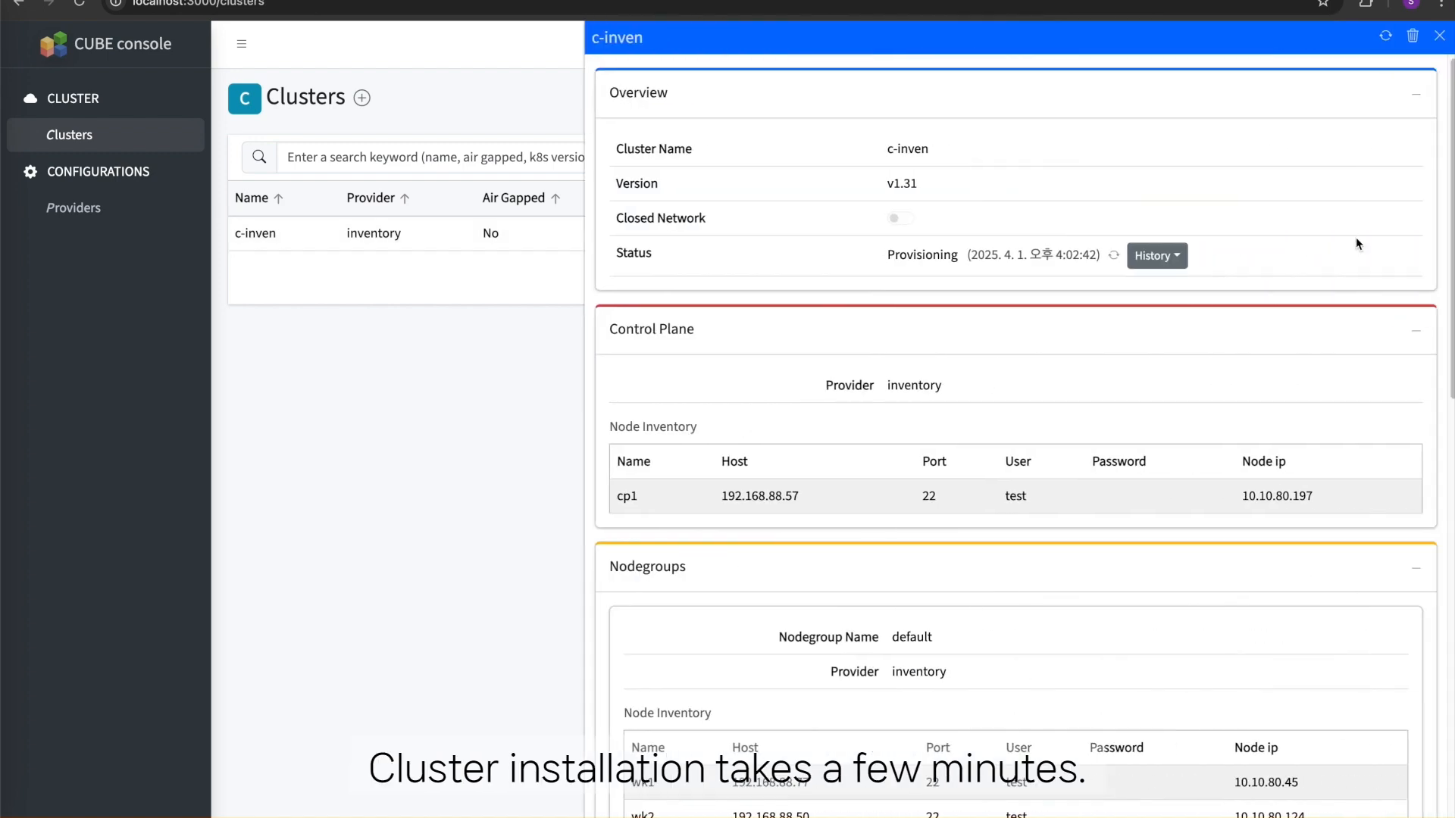
click(1164, 260)
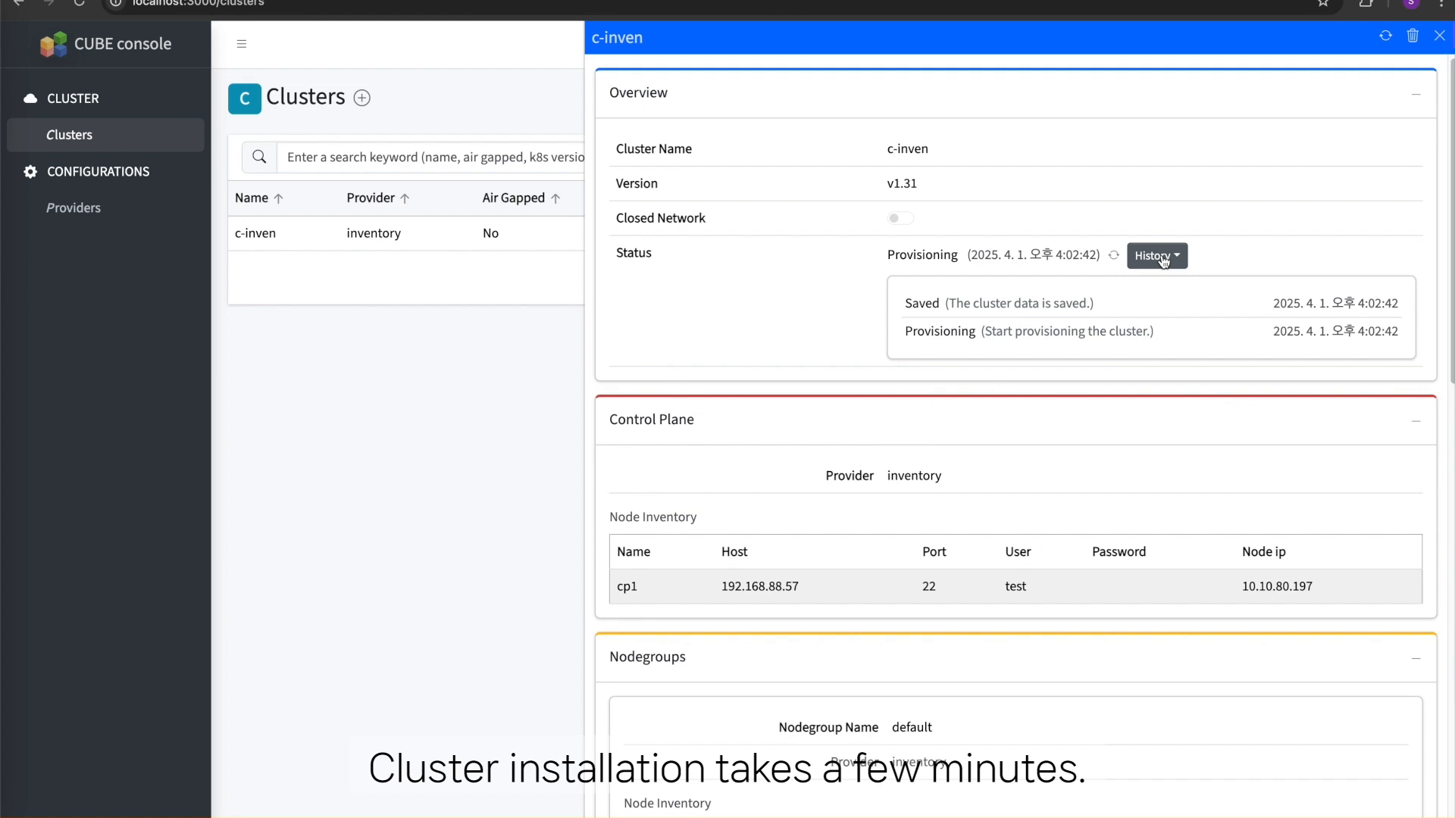
click(1380, 40)
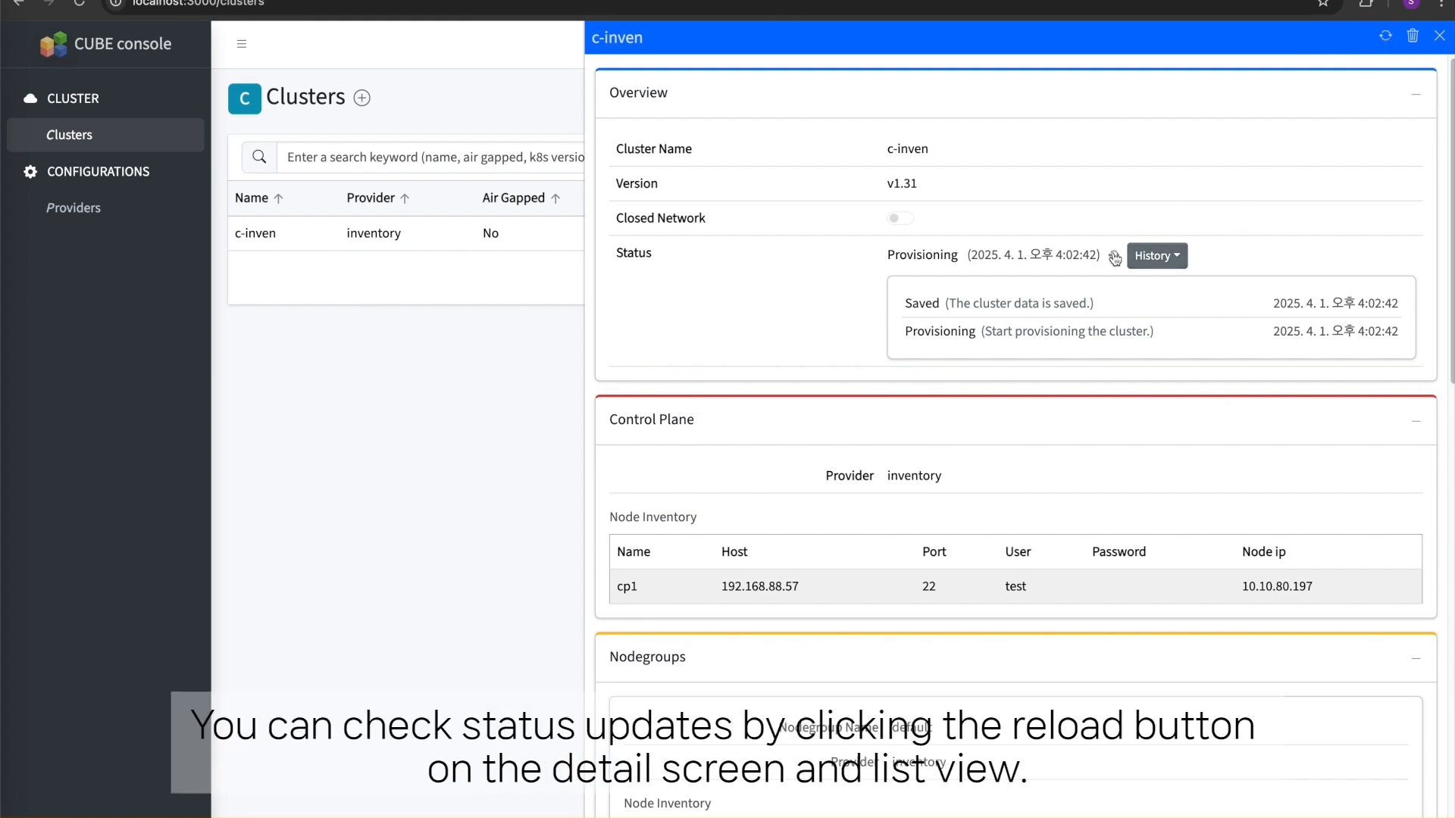
key(Escape)
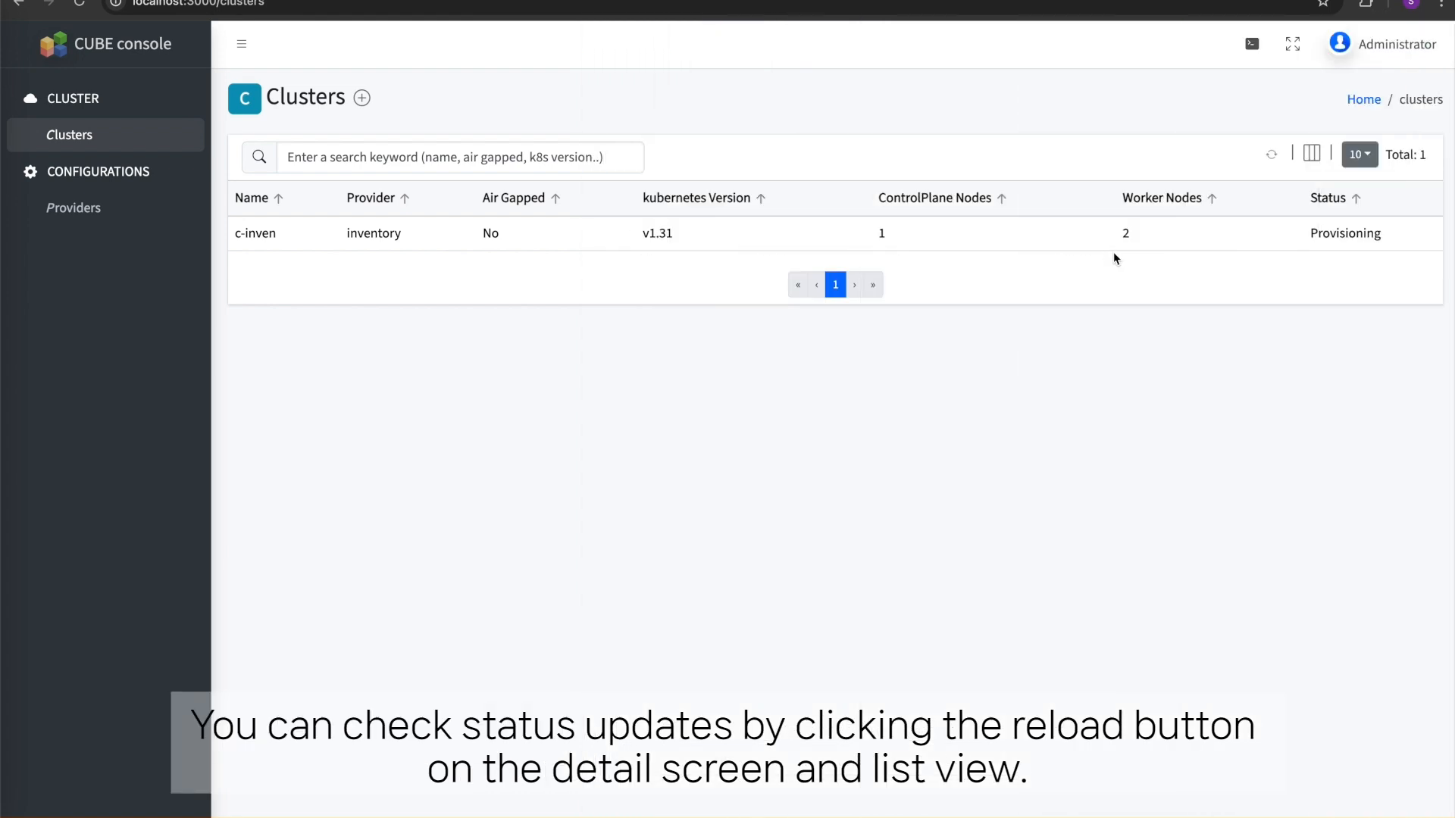
click(1273, 154)
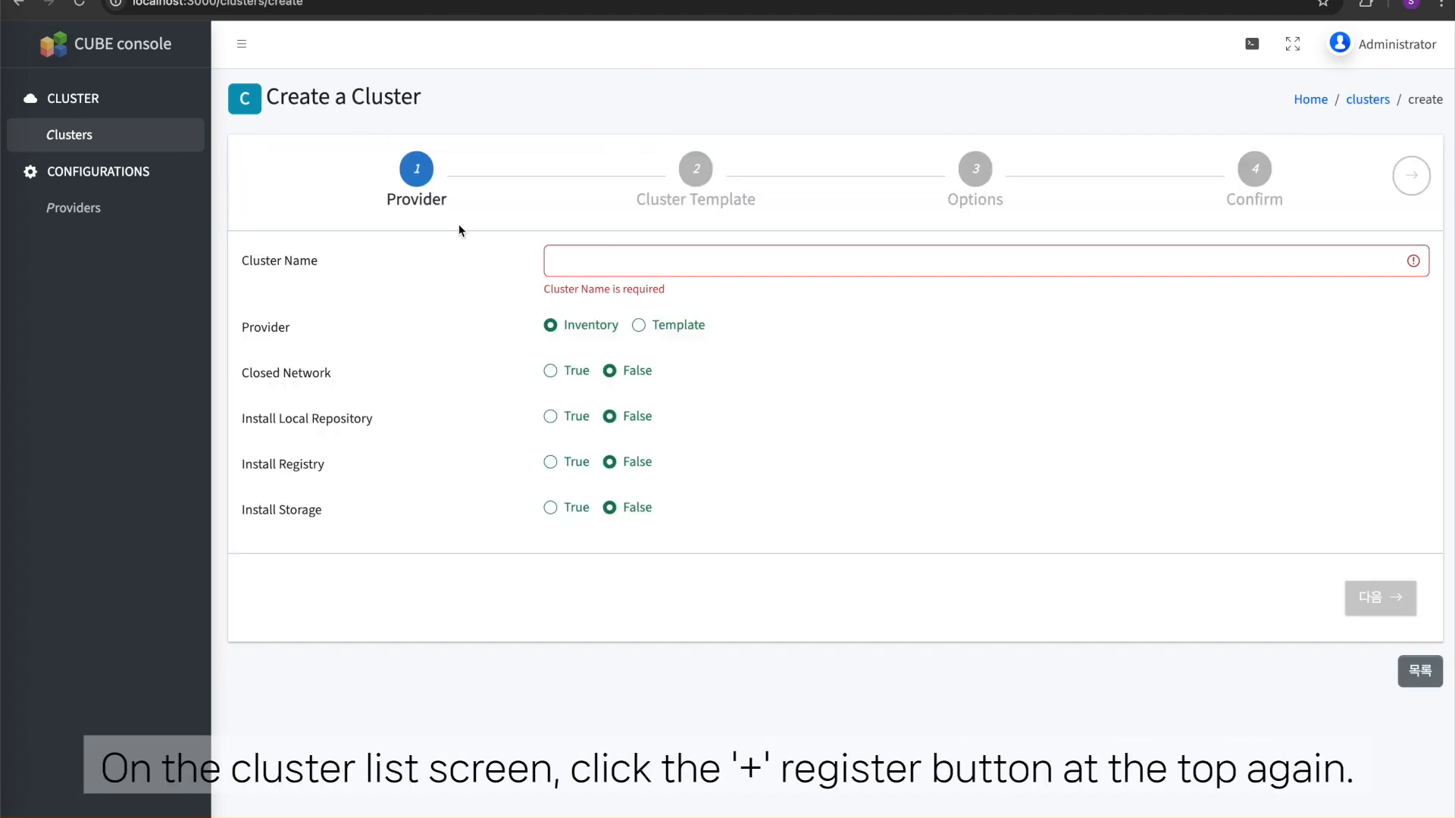
- Name the new cluster c-openstack and set its provider to the os-sun (openstack) template
click(632, 261)
text(c-openstack)
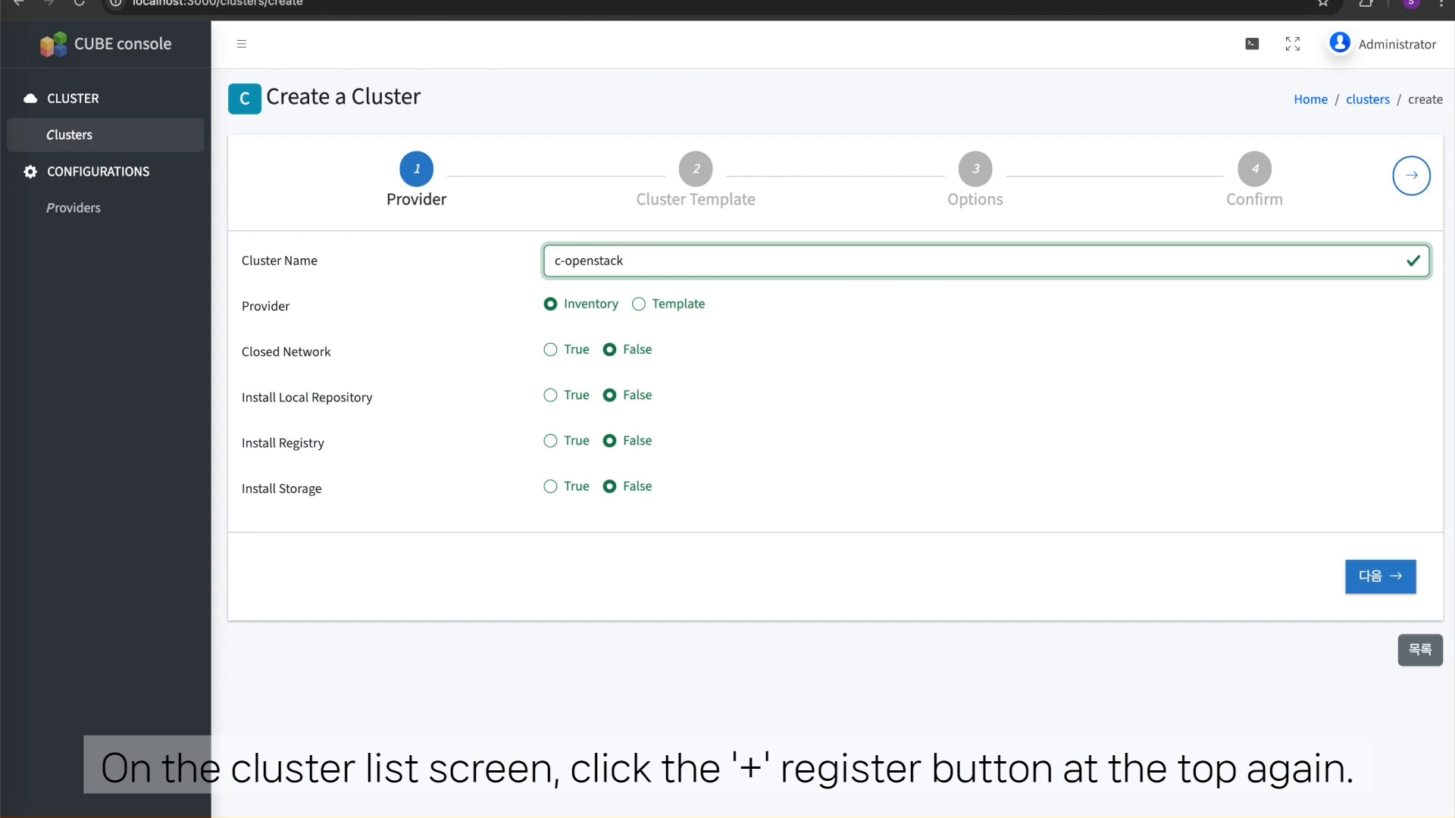
click(688, 303)
click(637, 342)
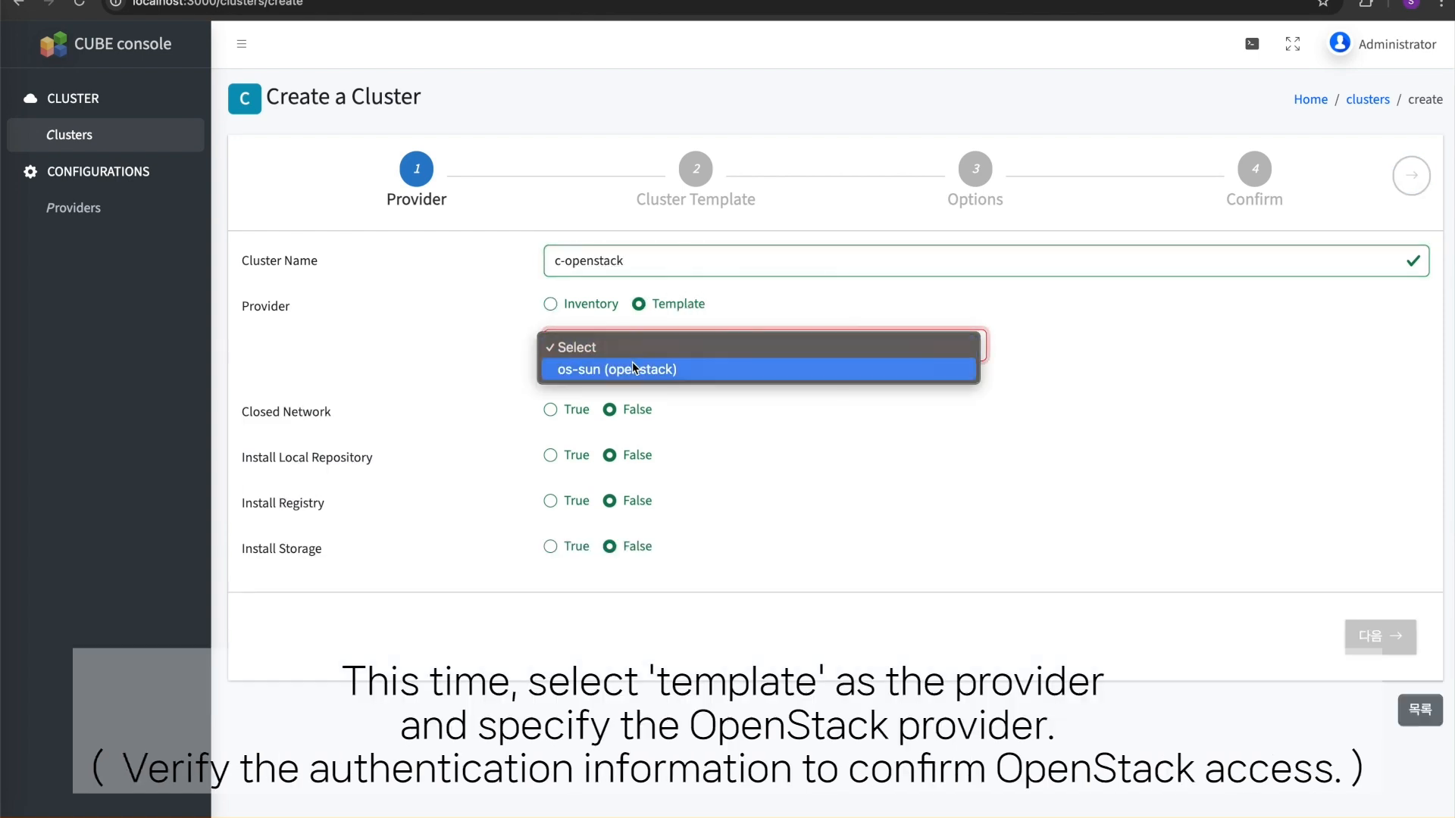
click(637, 369)
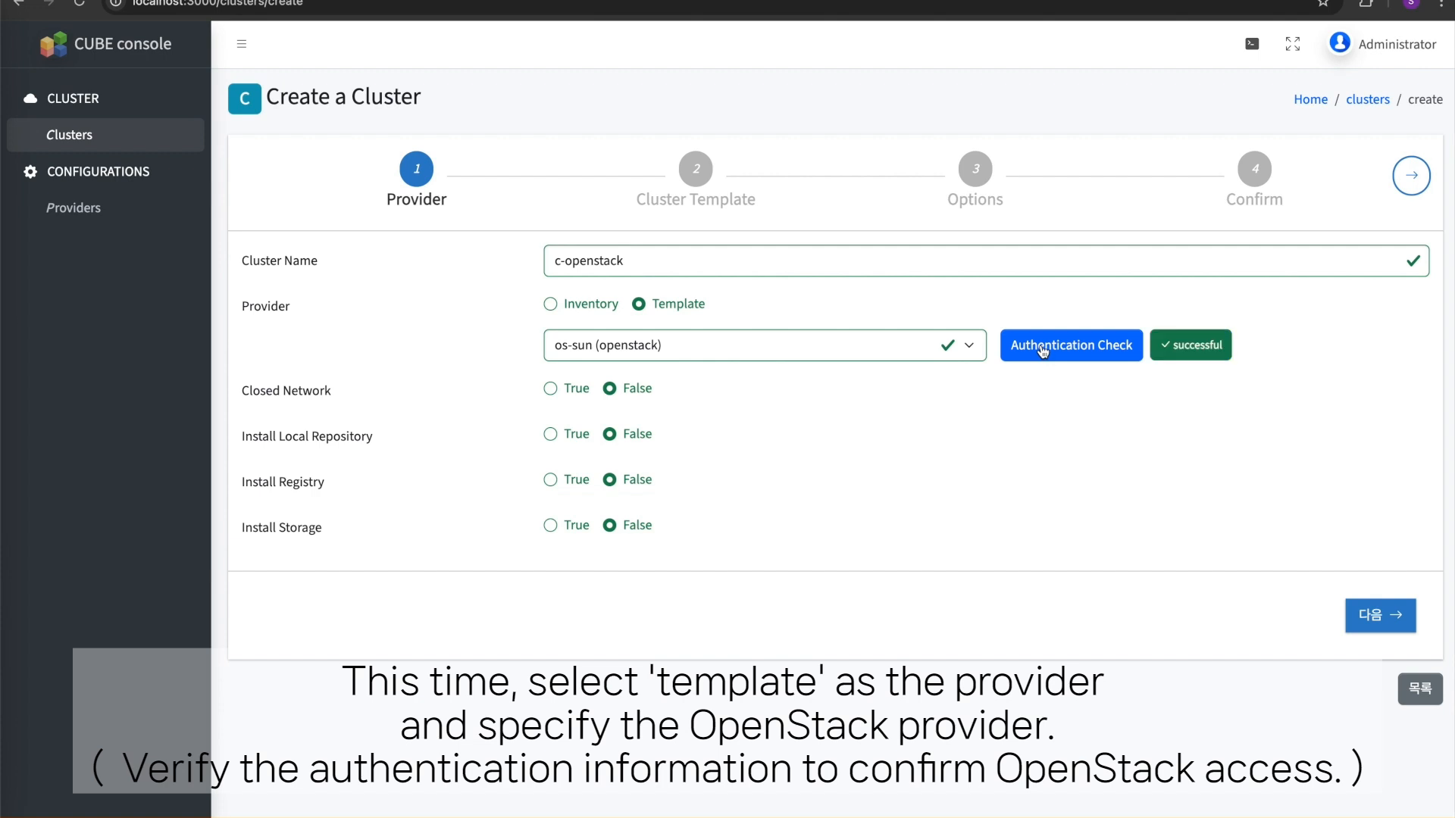
- Enable closed network and the local repository, registry and storage installations for c-openstack, and continue to the cluster template
click(580, 388)
click(577, 432)
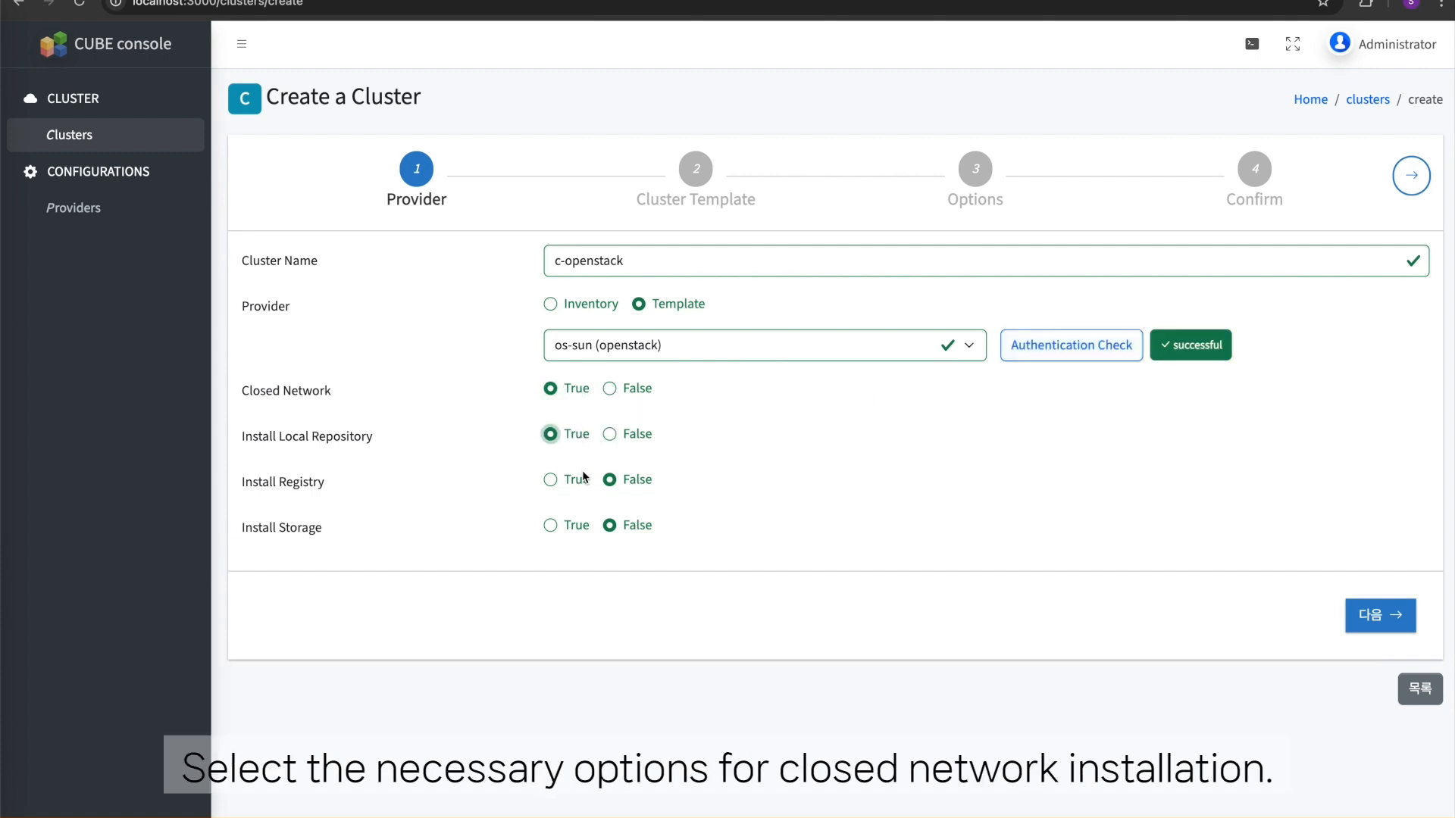
click(565, 483)
click(574, 527)
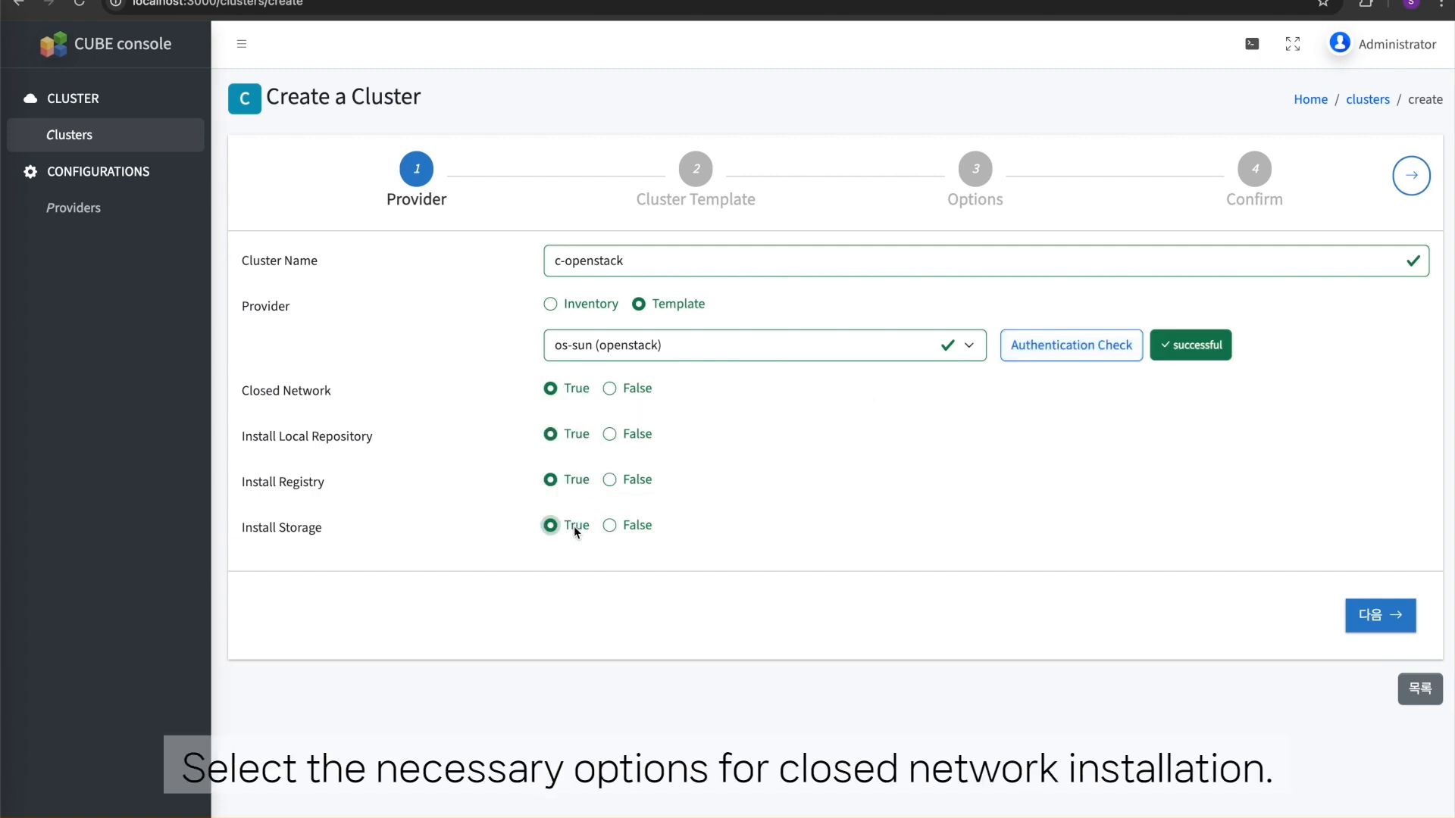
click(1368, 621)
- Name the keypair os-ssh, load its private key from the ssh file and view the key's contents
click(612, 317)
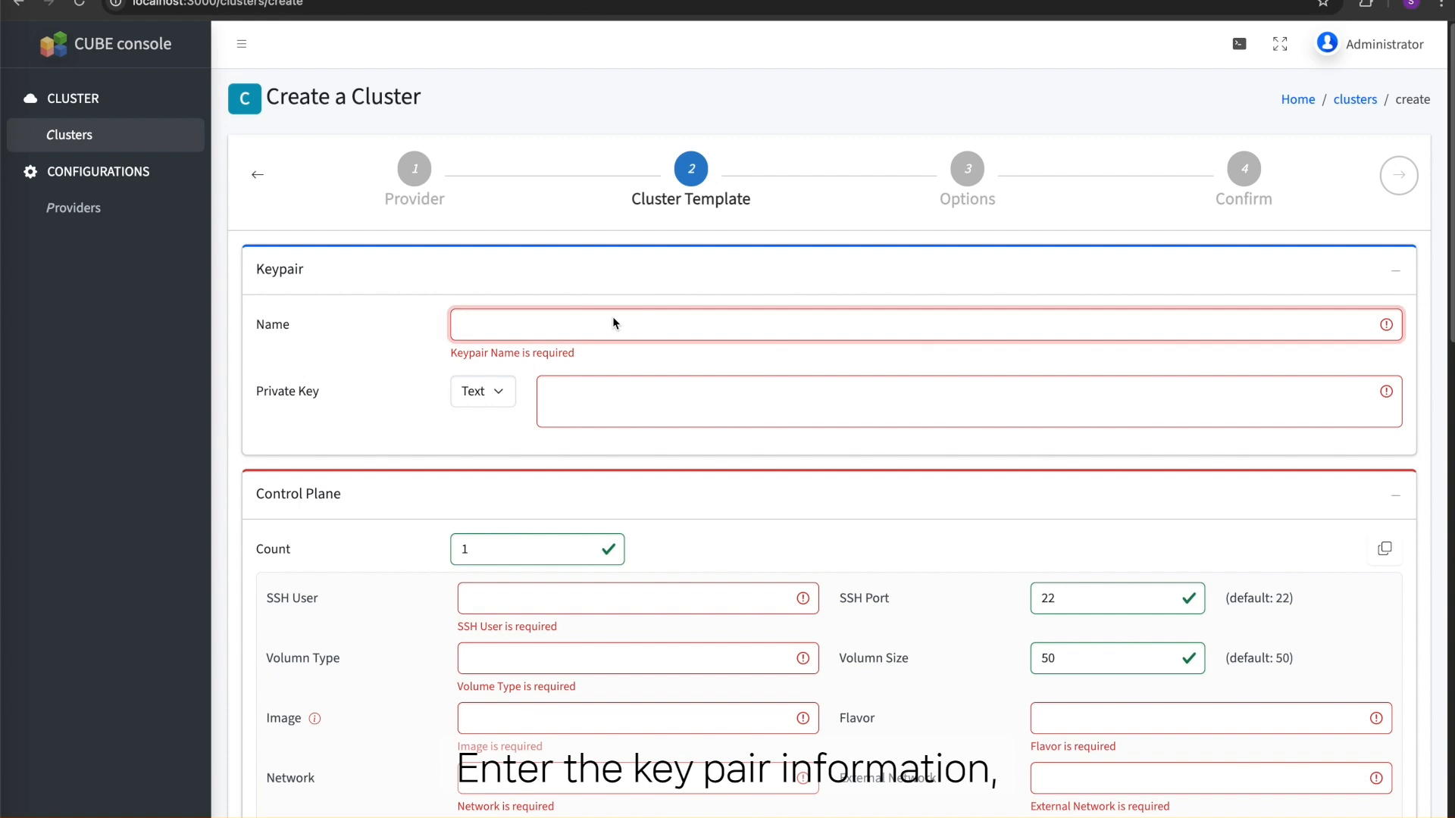
text(os-ssh)
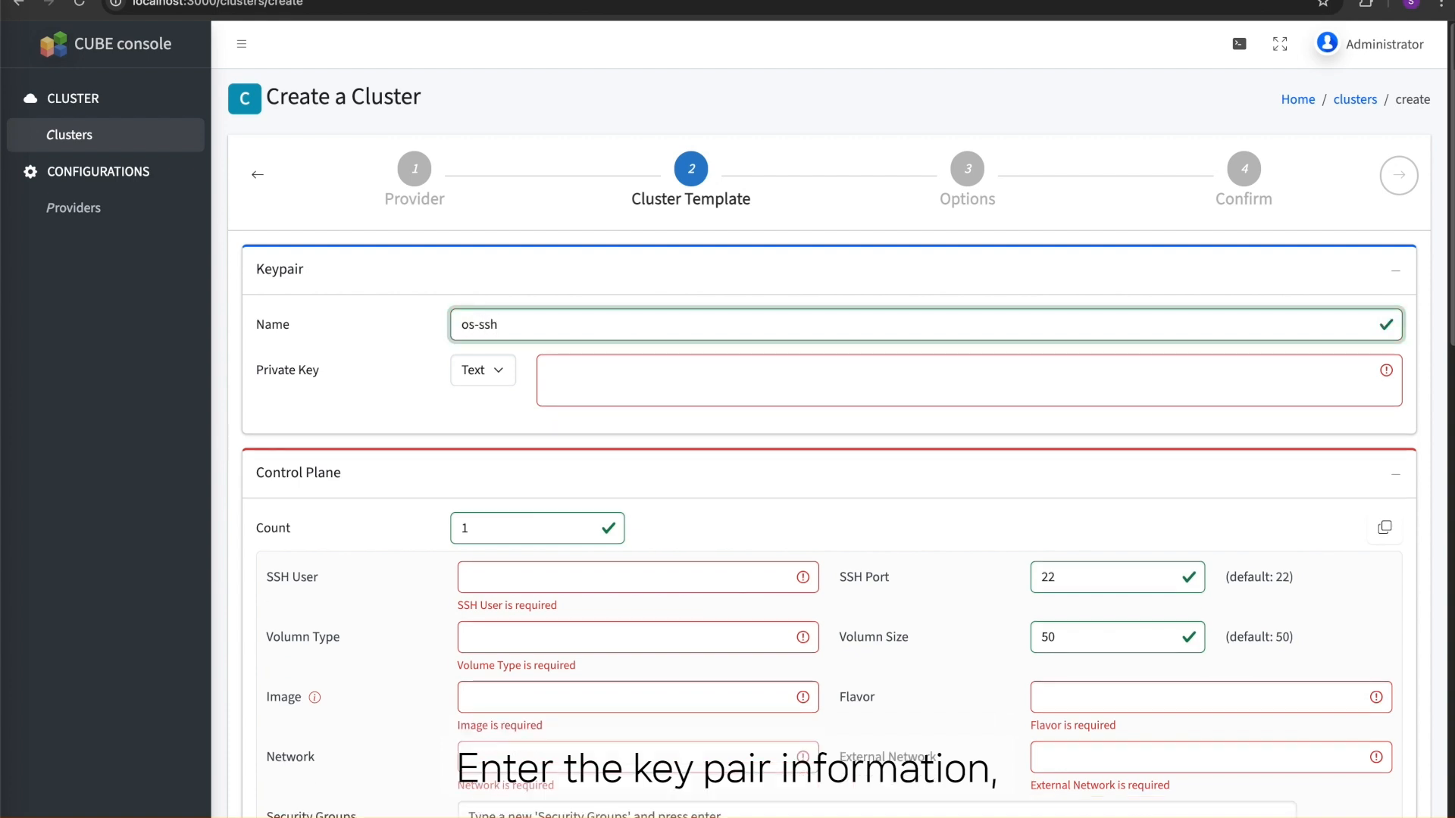
click(475, 371)
click(478, 393)
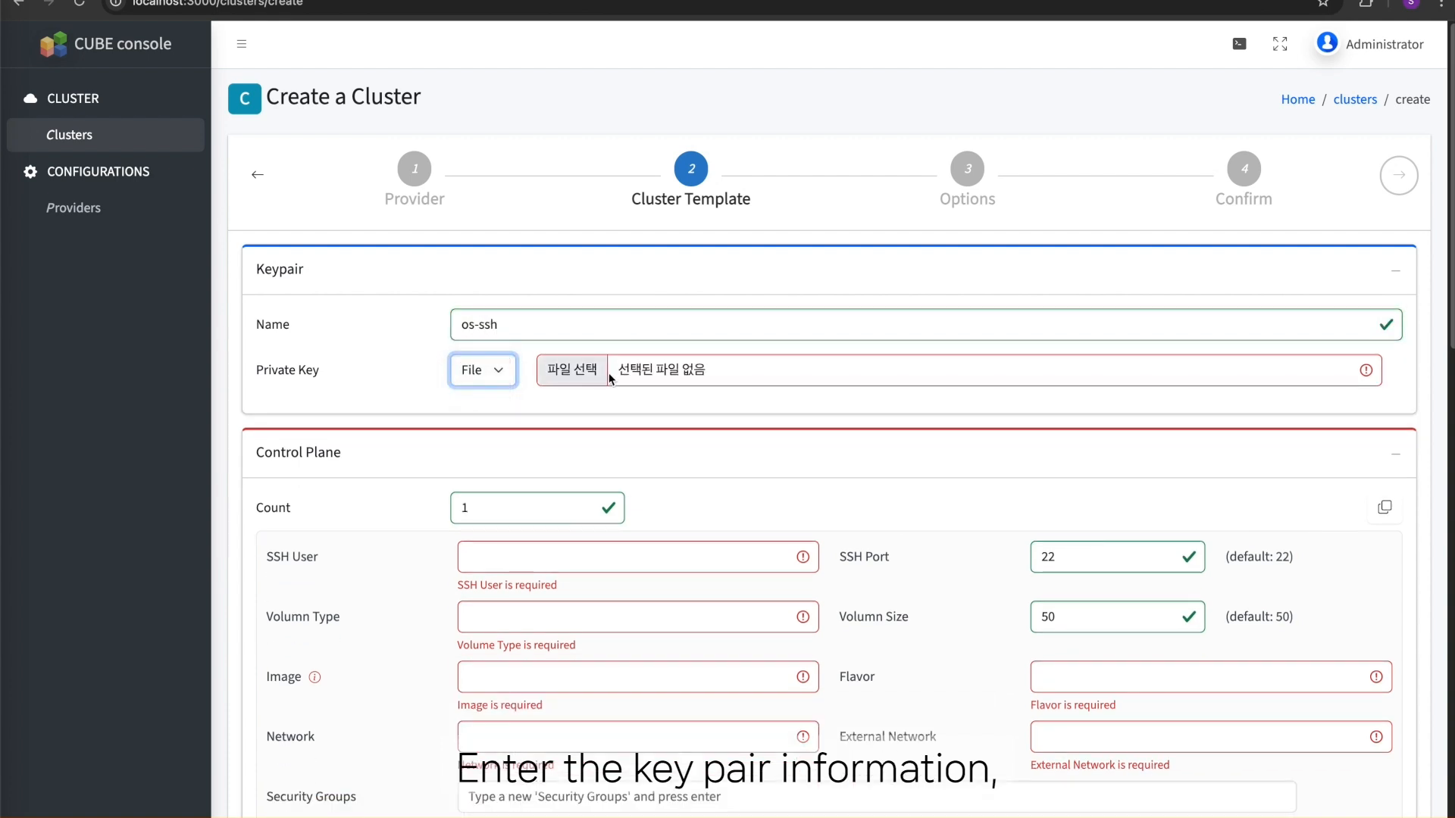
click(617, 374)
double_click(173, 342)
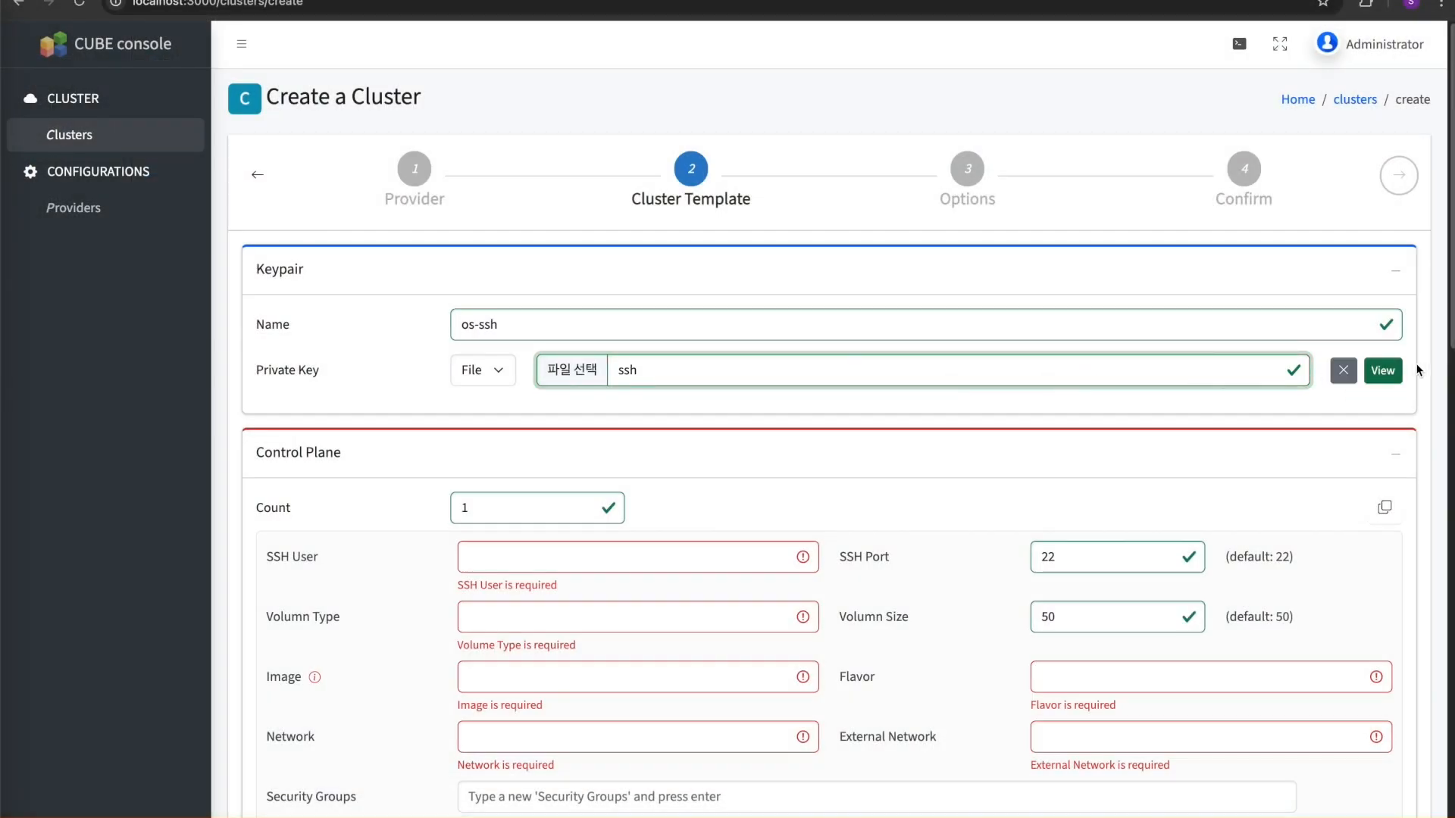
click(1391, 371)
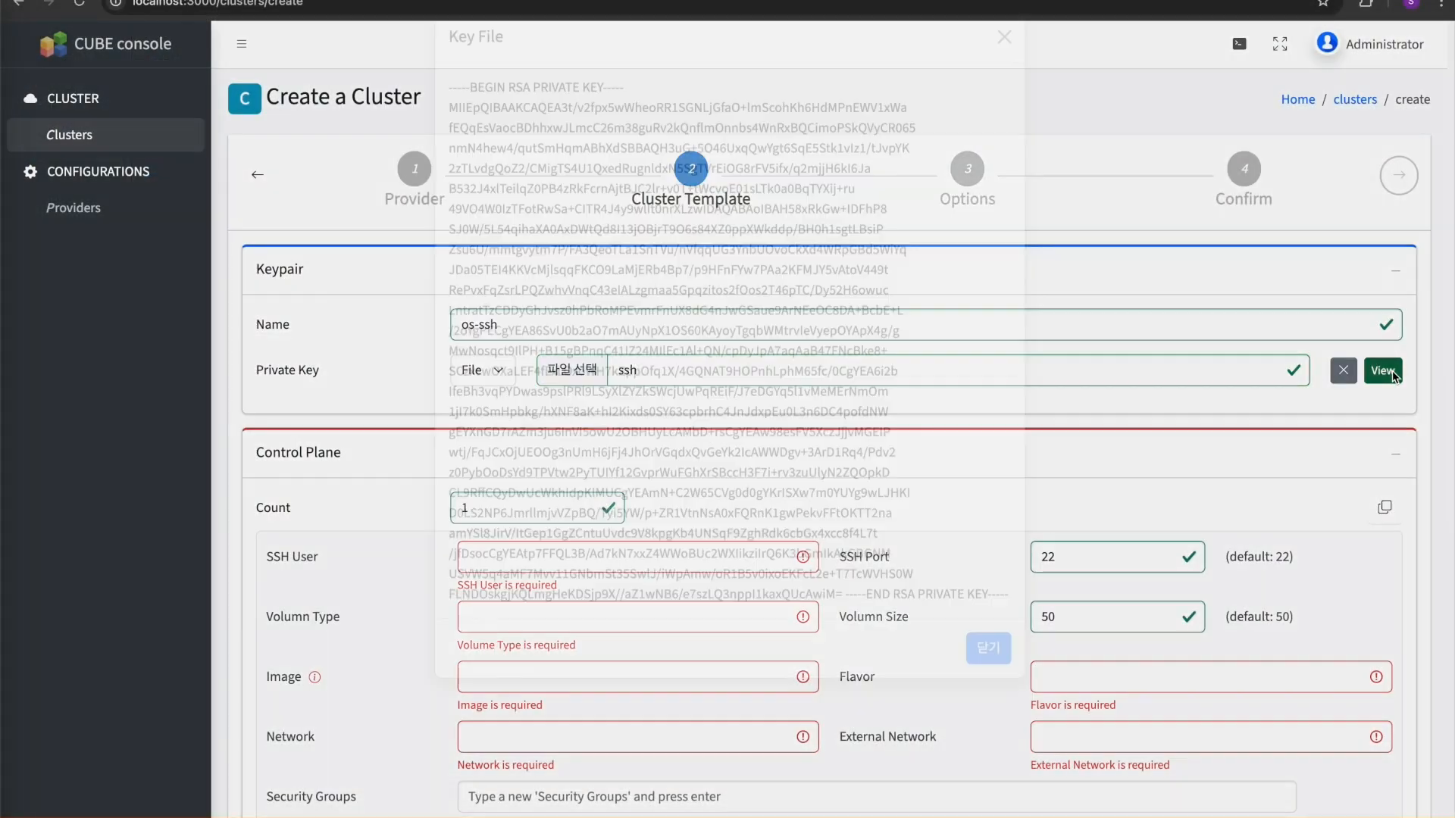
click(1393, 370)
- Set the control plane's SSH user to ubuntu, volume type to nfs_ssd and image to ubuntu-22.04
scroll(830, 416, down, 2)
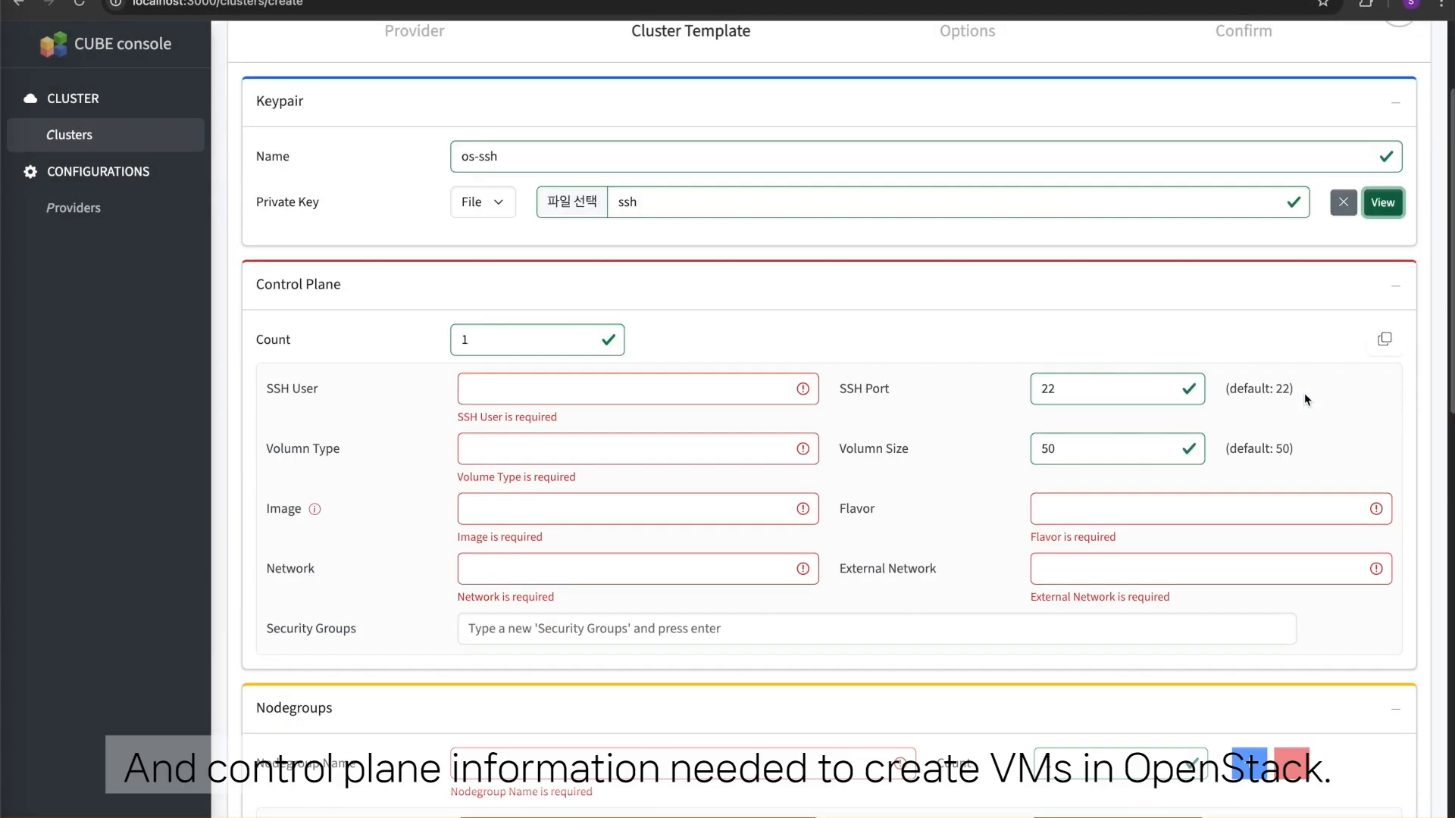
click(707, 398)
text(ubuntu)
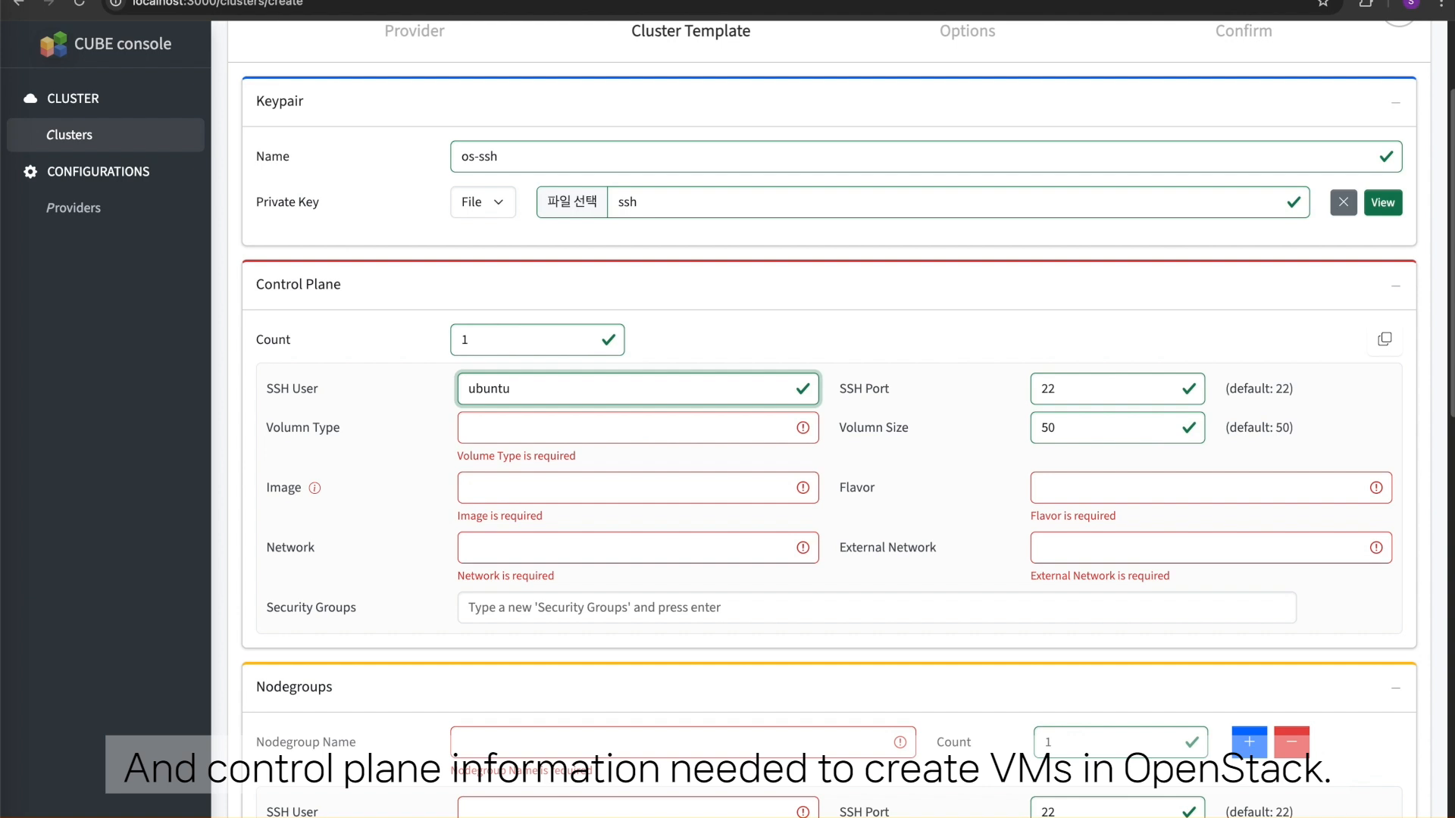
click(693, 422)
text(nfs_ssd)
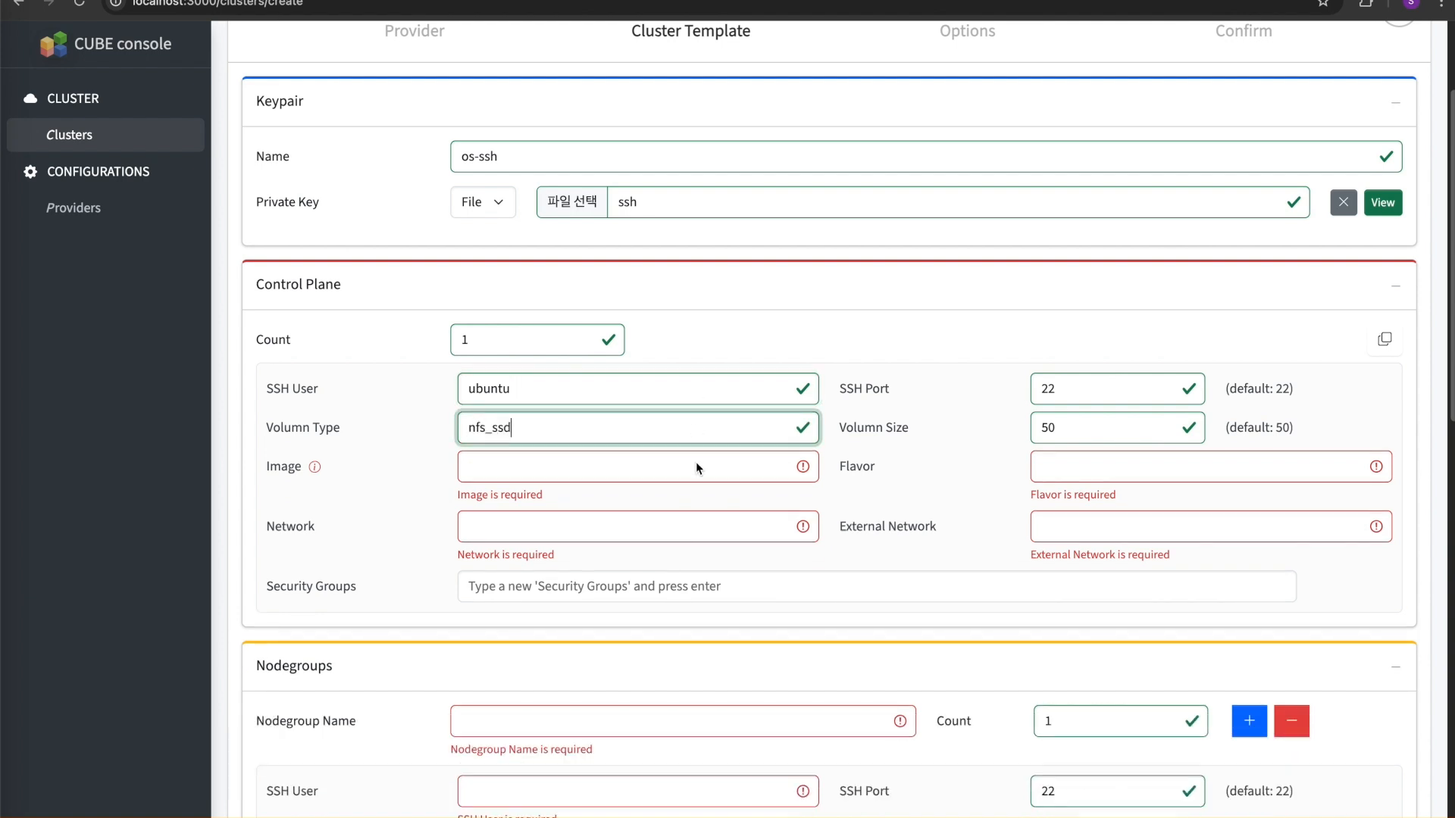
click(696, 464)
text(ubuntu-22.04)
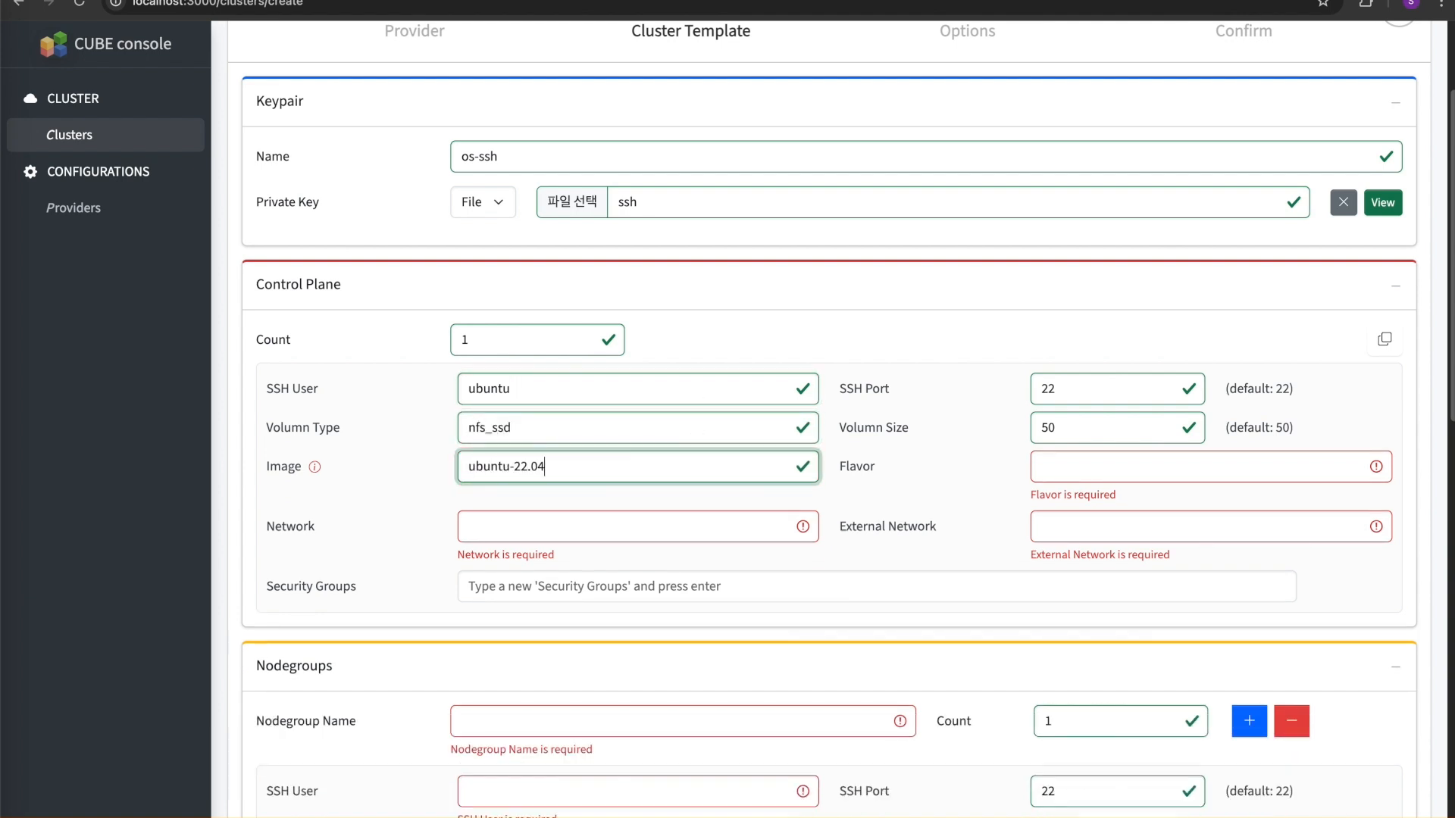
- Set the control plane's flavor to m1.medium, network to os-network and external network to public
key(Tab)
text(m1)
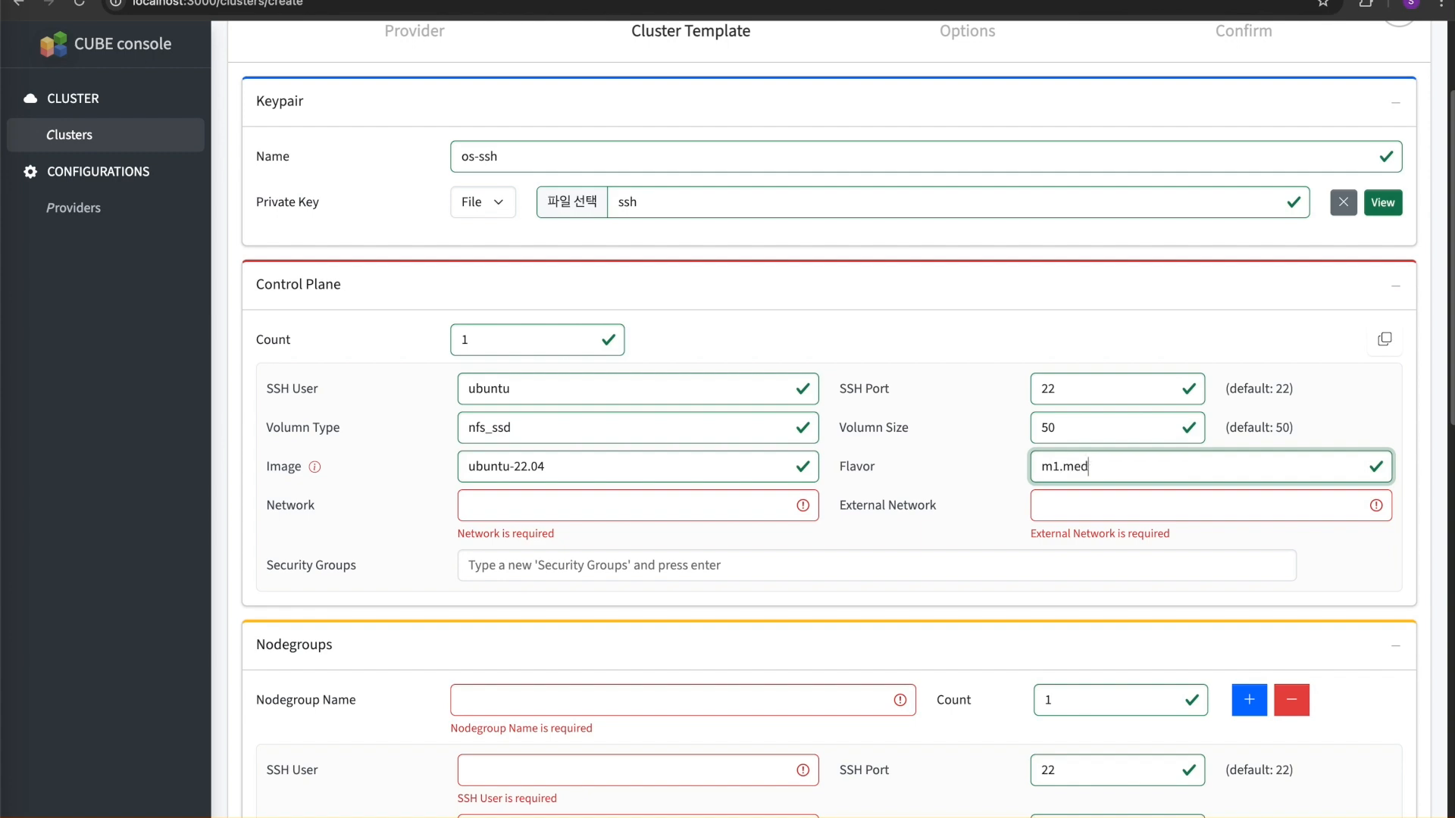
key(Tab)
text(os-net)
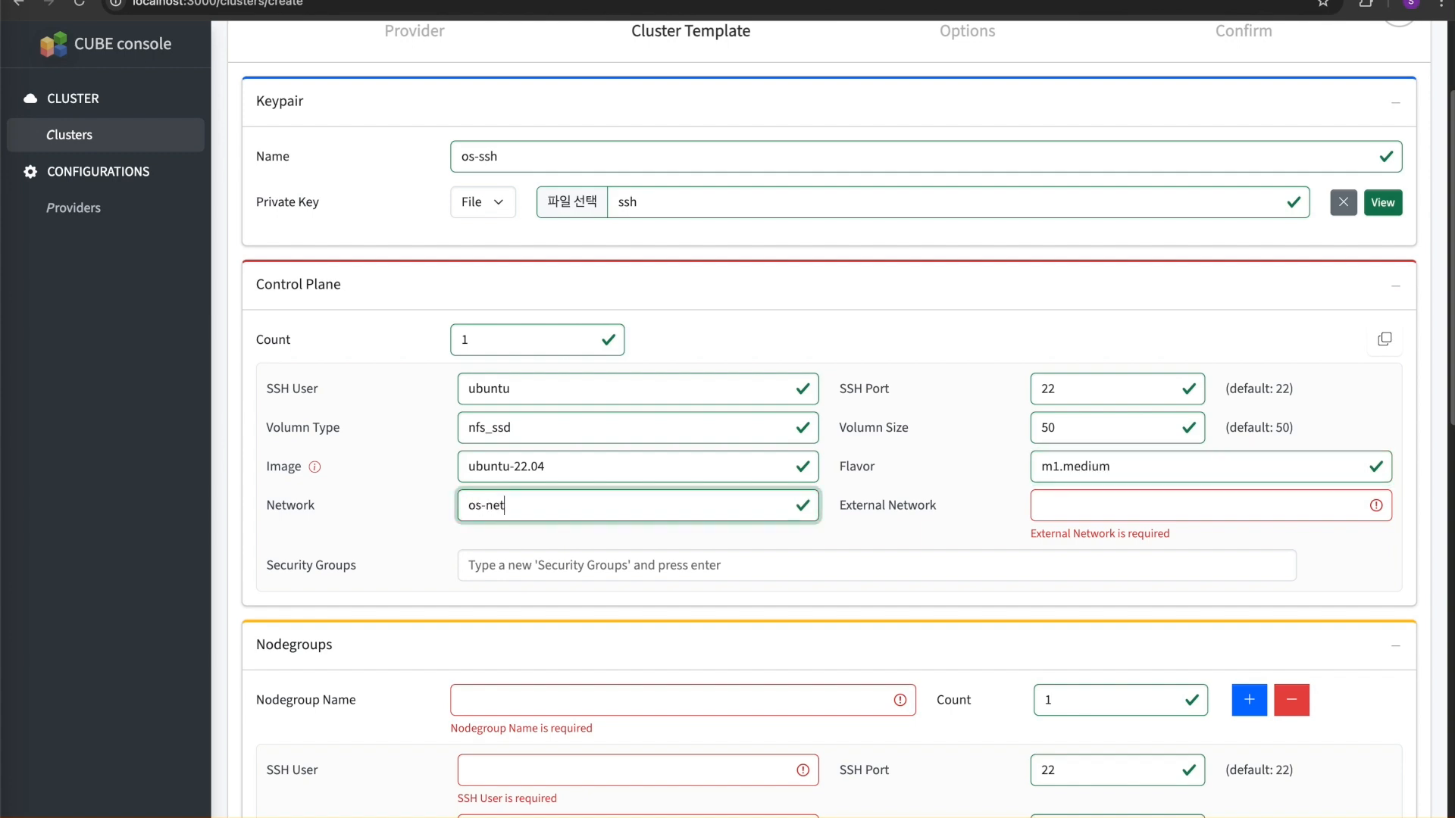
text(work)
key(Tab)
text(public)
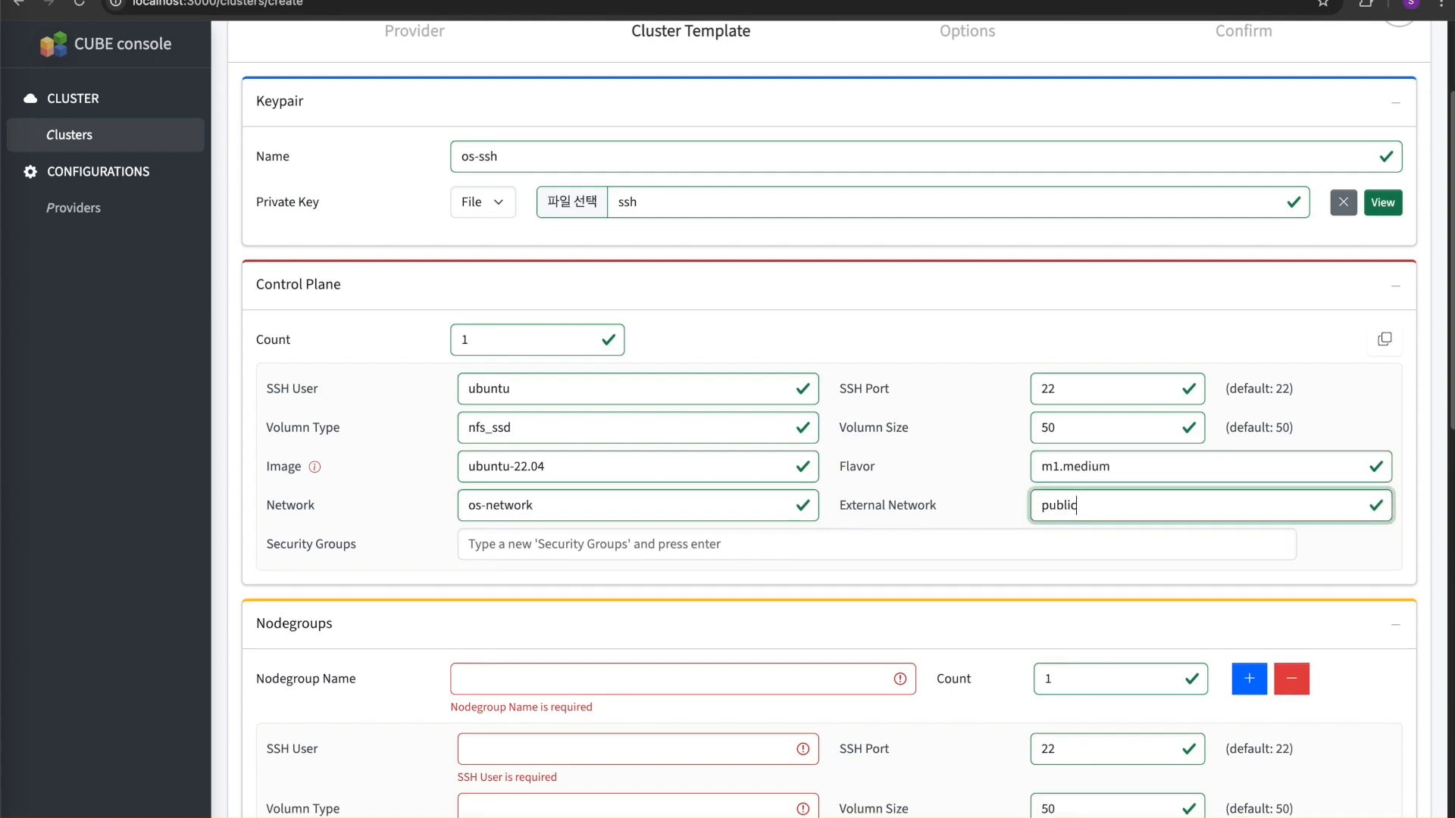
- Copy the control plane settings to the other node sections, and name the nodegroup default with a count of 3
scroll(704, 474, down, 10)
scroll(704, 474, up, 10)
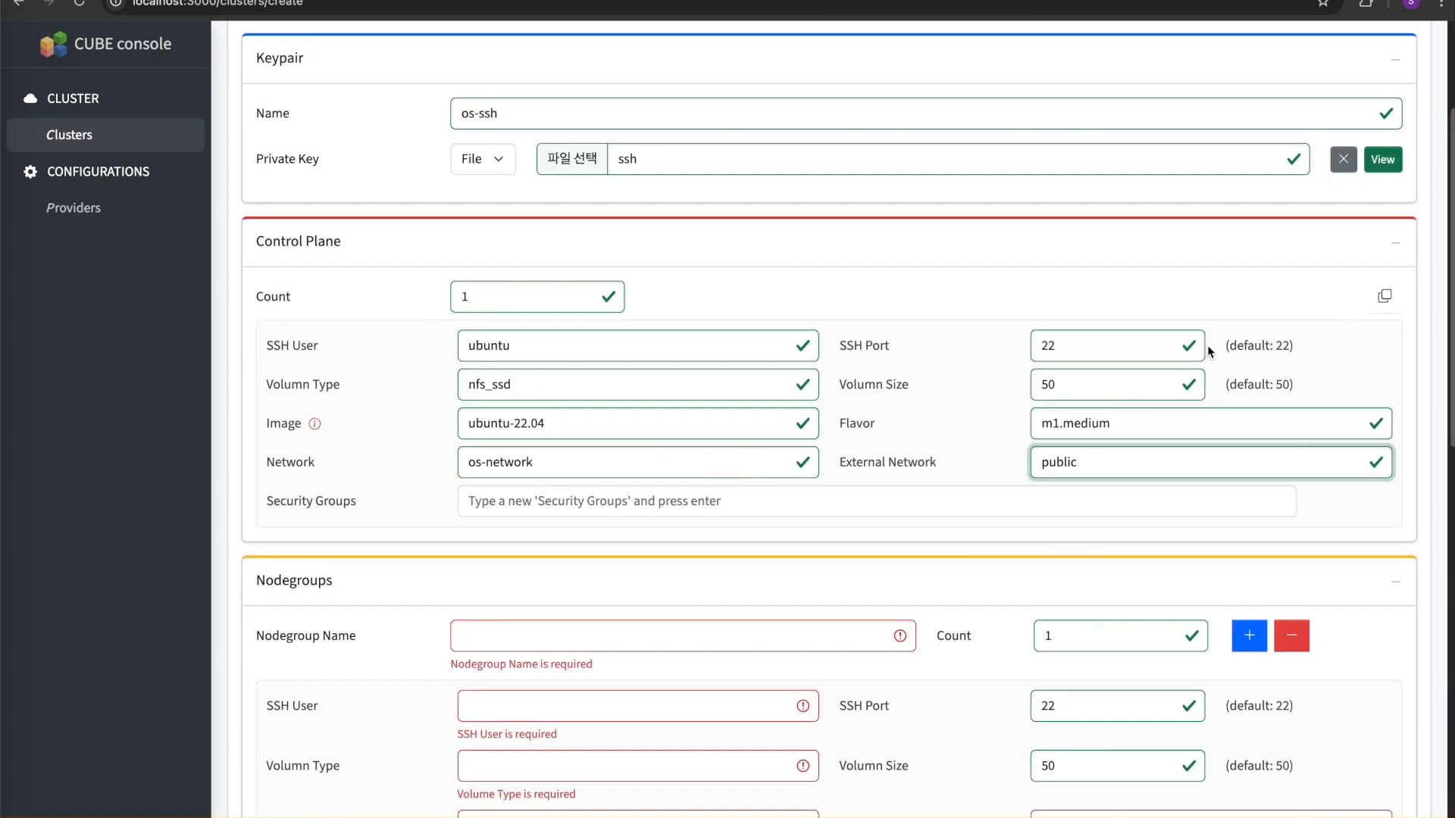
click(1385, 296)
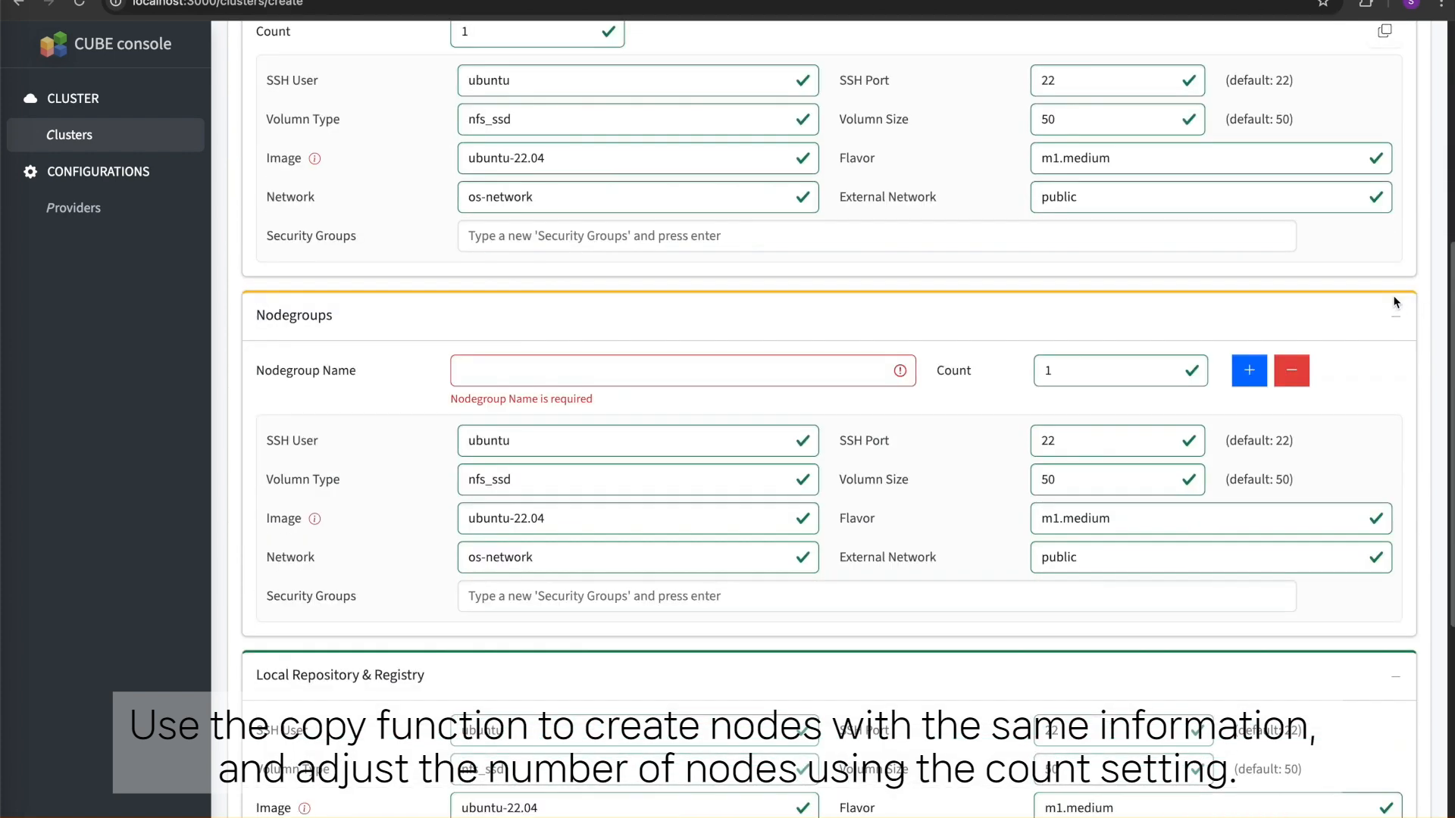
text(default)
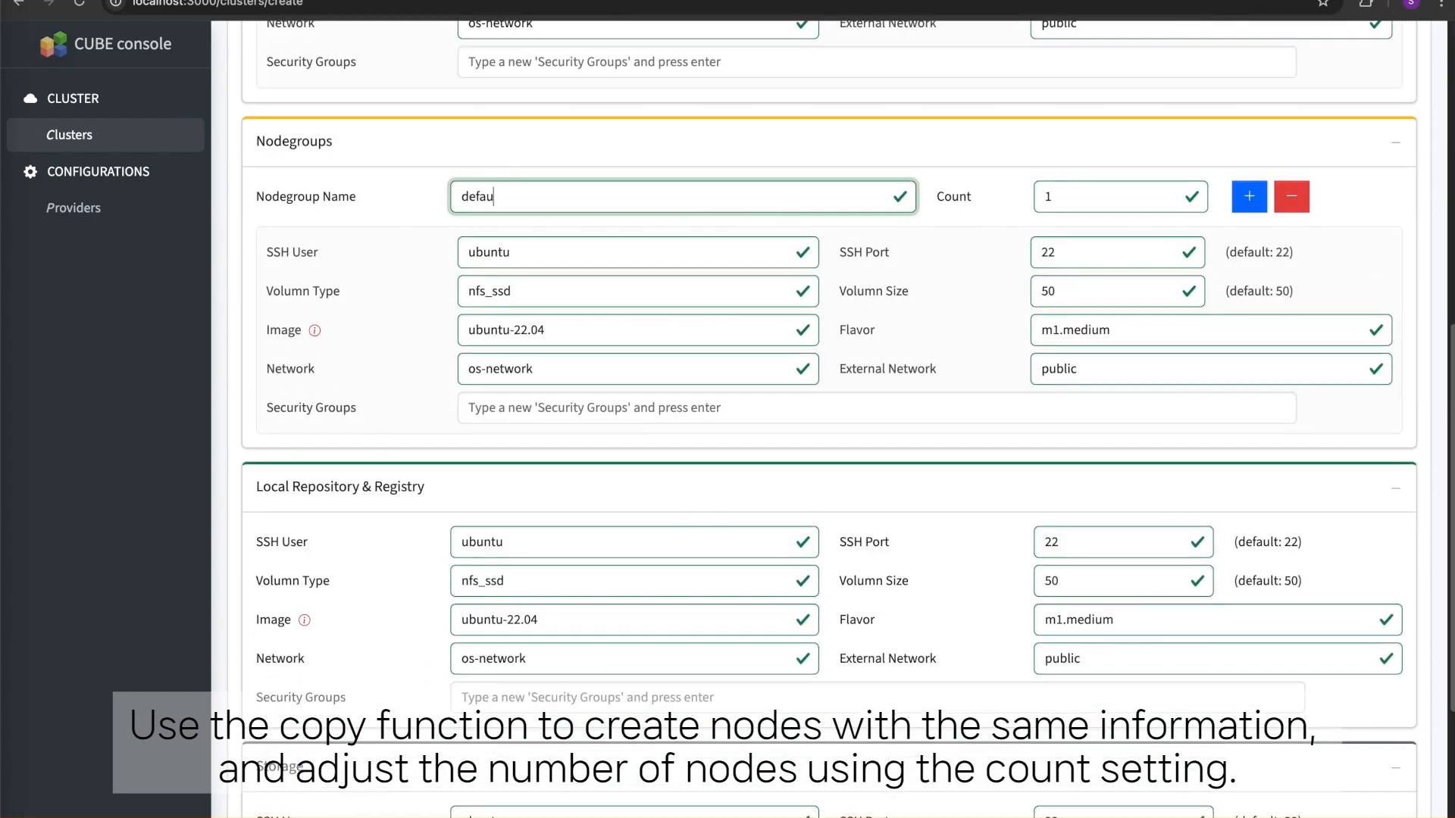
click(1171, 193)
click(1171, 193)
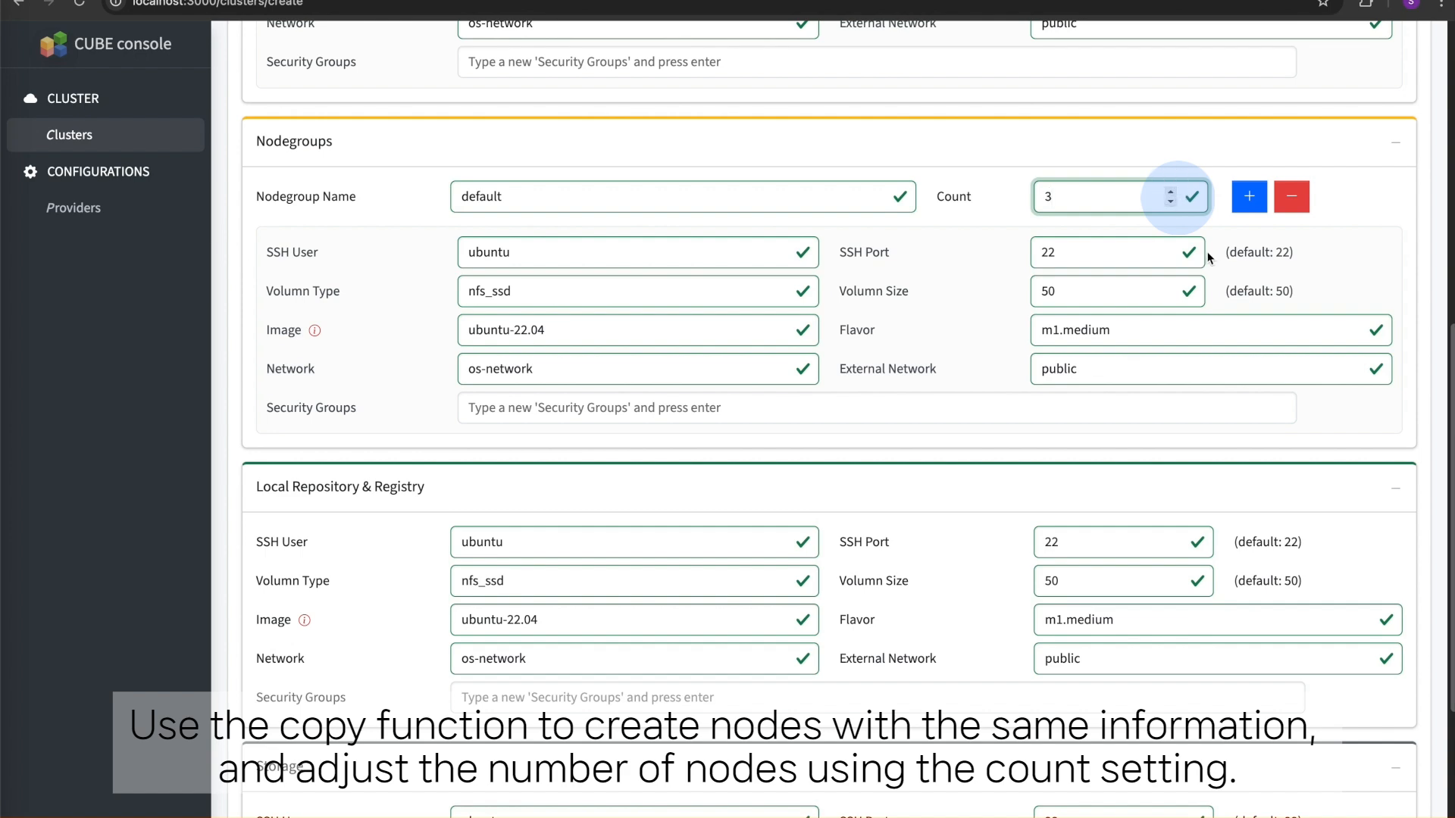
- Proceed to the cluster options and set the Kubernetes name to cos and the version to v1.31
scroll(1305, 399, down, 3)
scroll(1305, 406, down, 2)
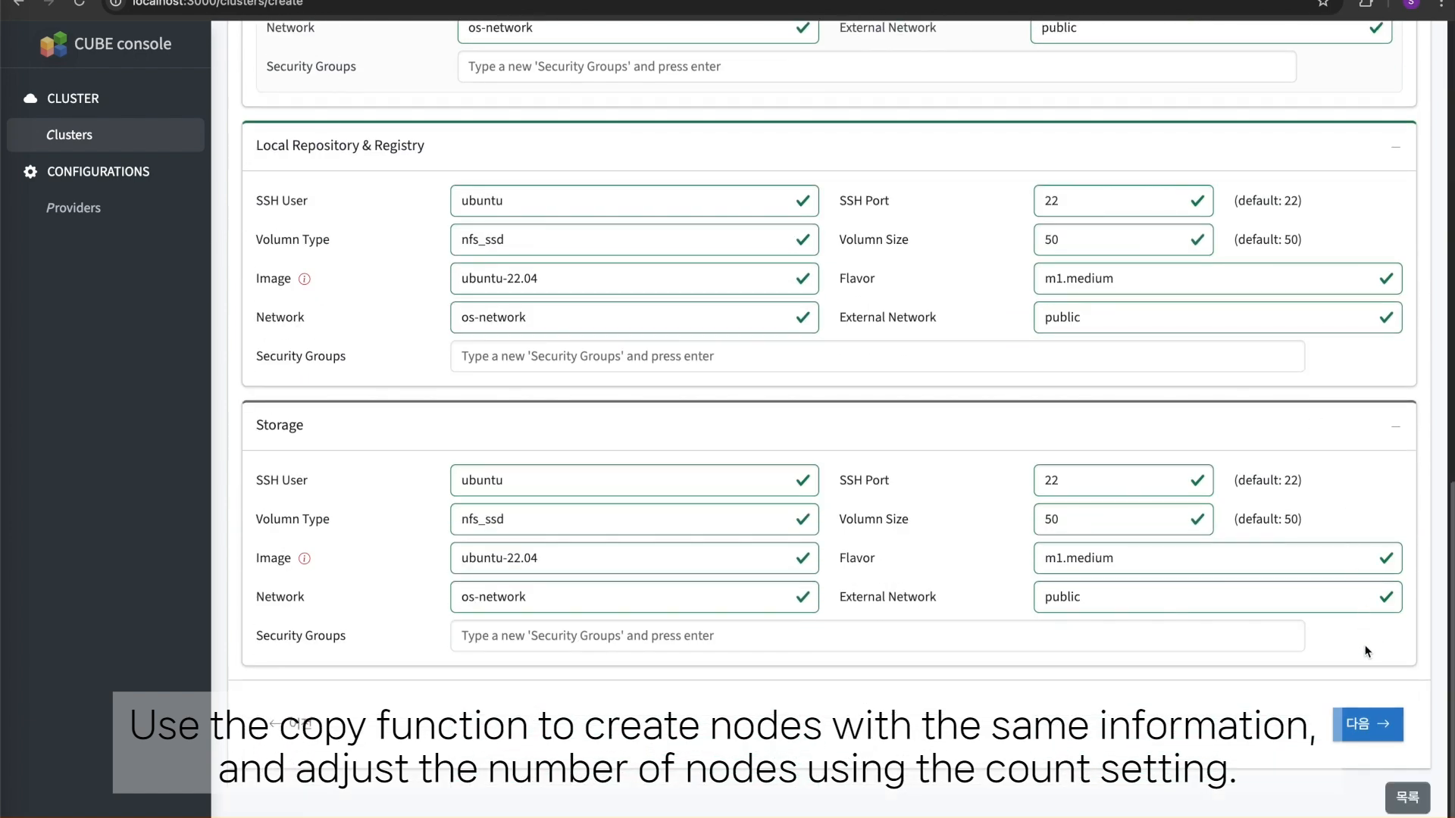
click(1367, 724)
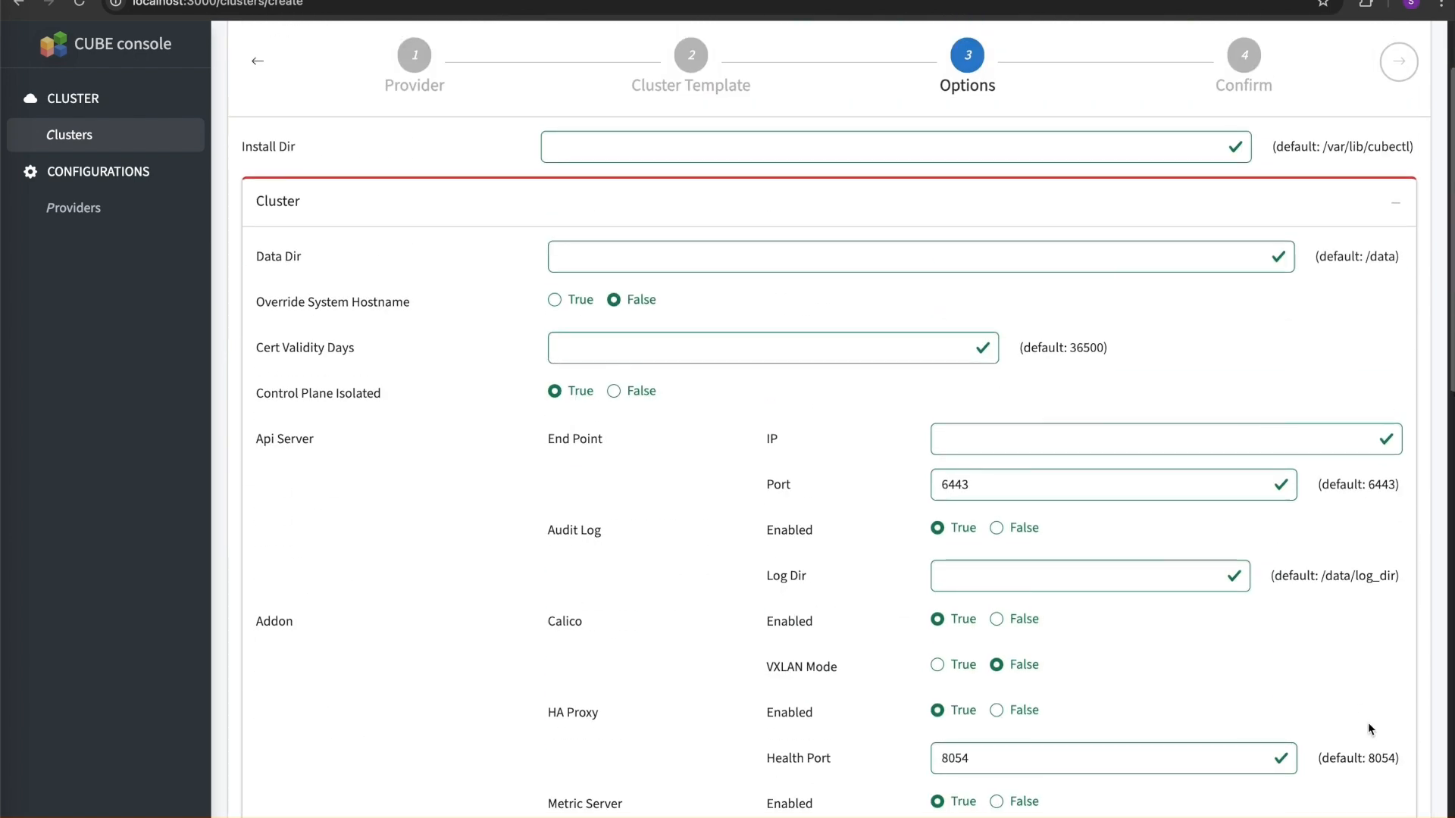
scroll(1368, 723, down, 7)
scroll(1367, 721, down, 1)
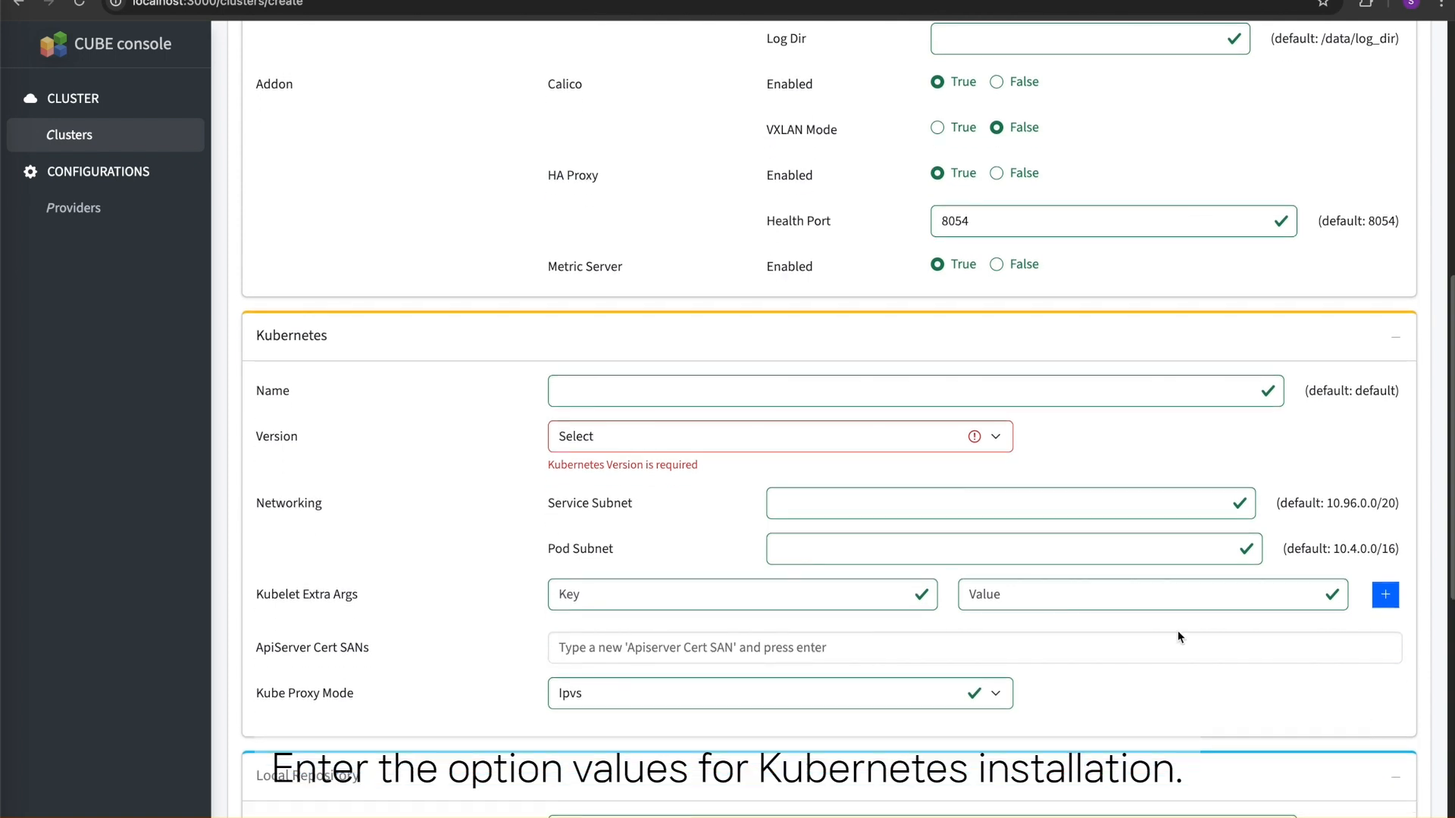
click(866, 388)
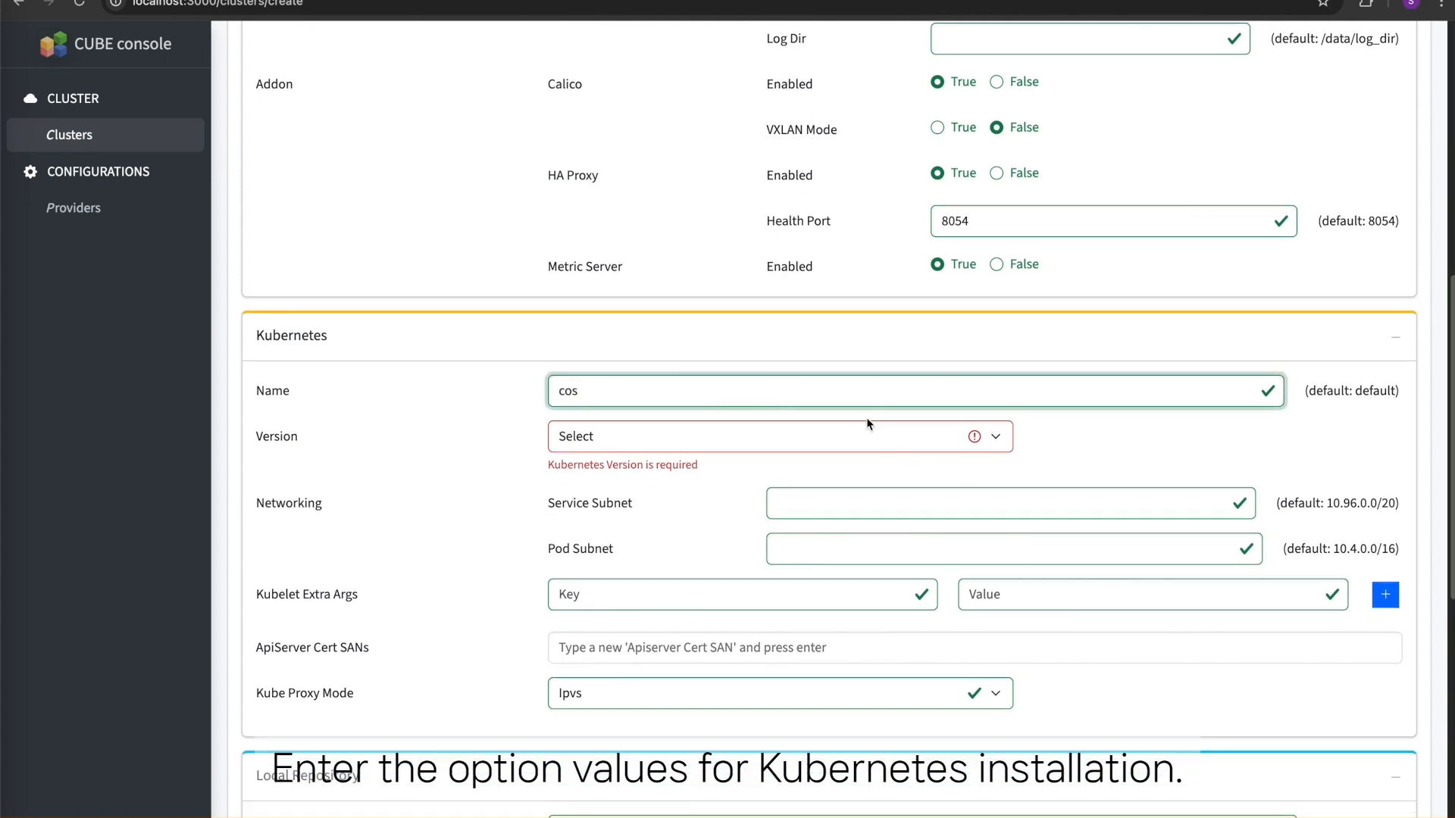
click(846, 438)
click(834, 567)
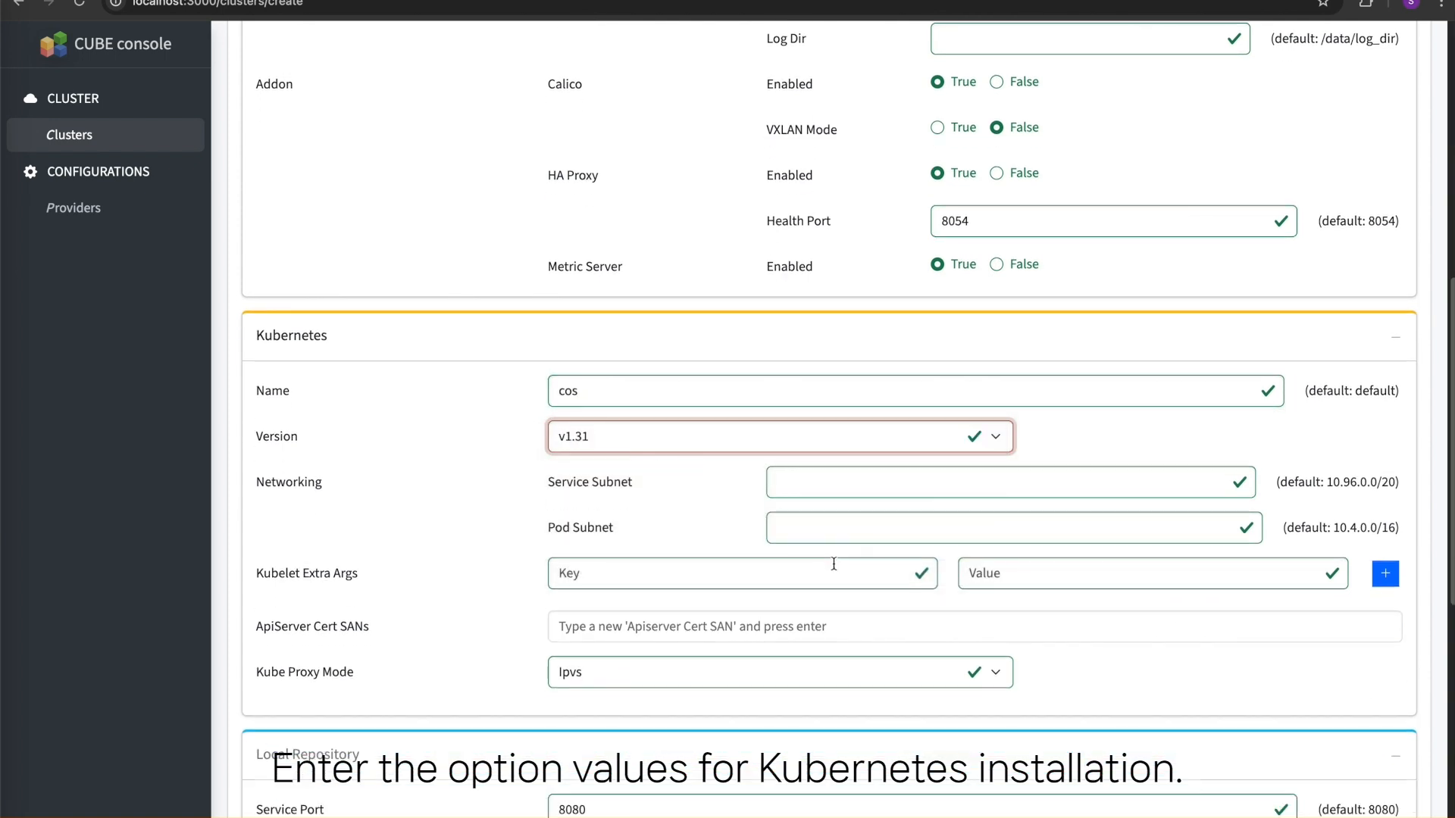
- Continue to the configuration summary of c-openstack, review its template and options, and save and confirm the cluster creation
scroll(1132, 626, down, 9)
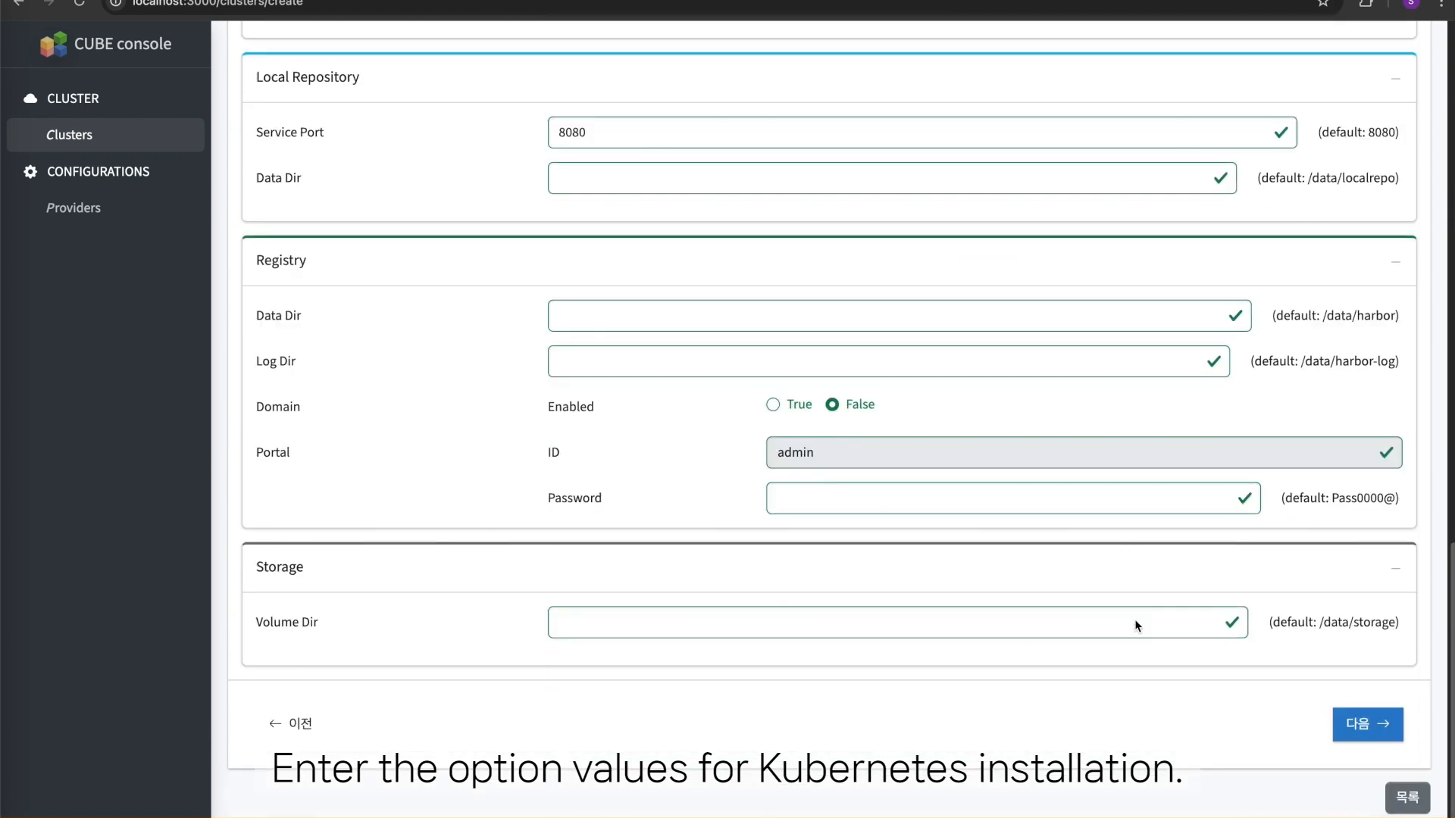
click(1367, 723)
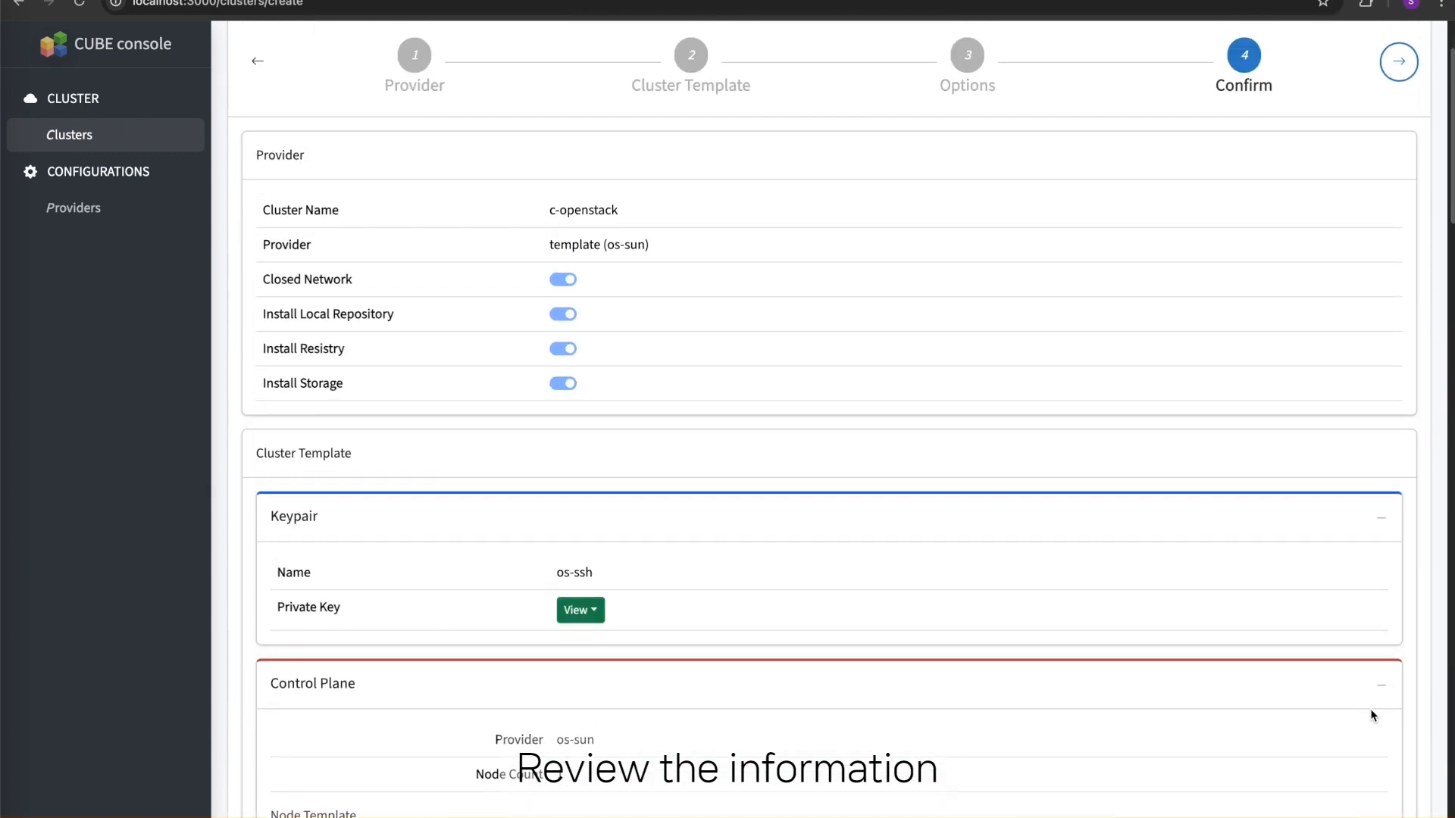
scroll(1293, 513, down, 8)
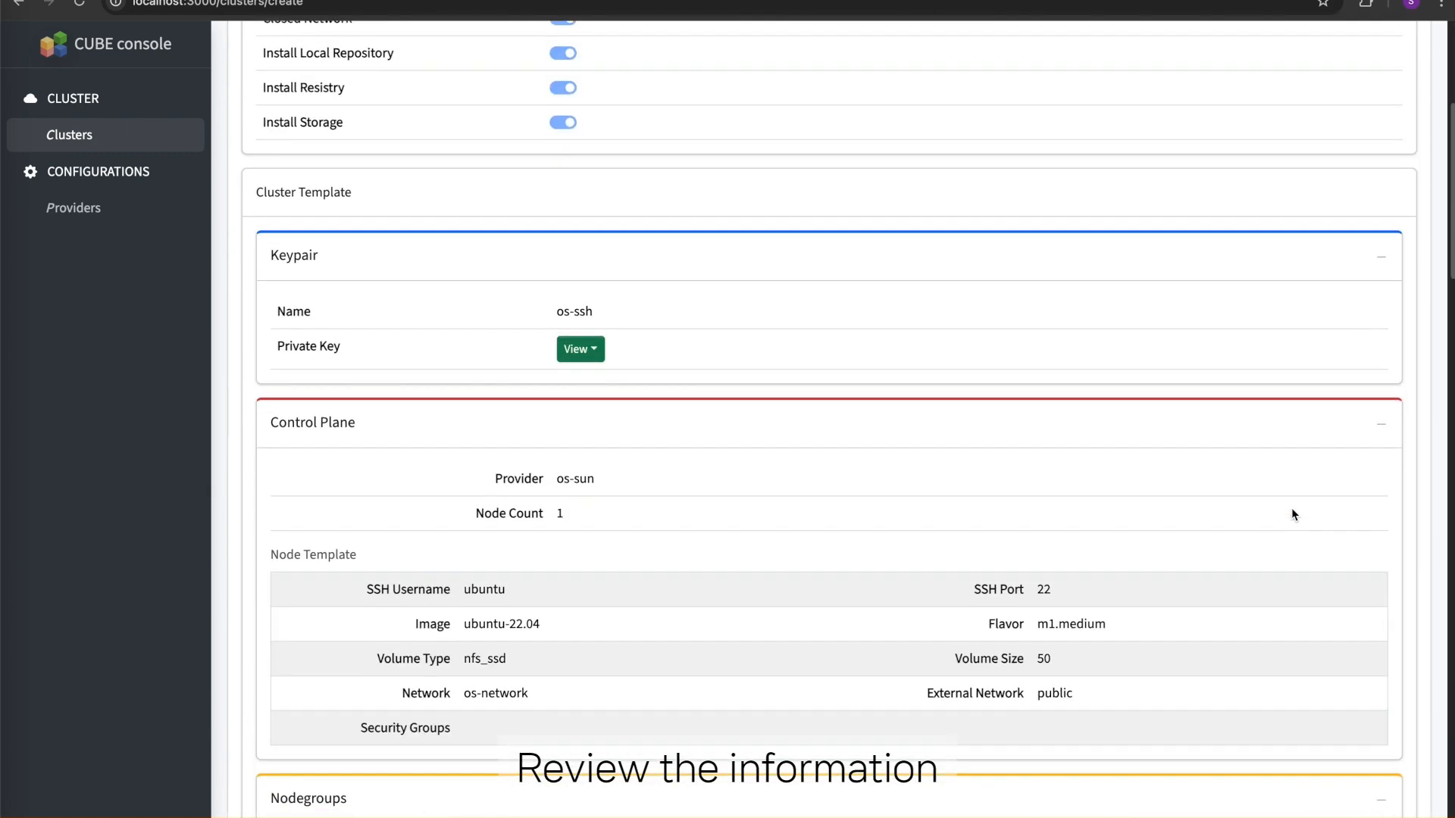
scroll(1293, 514, down, 10)
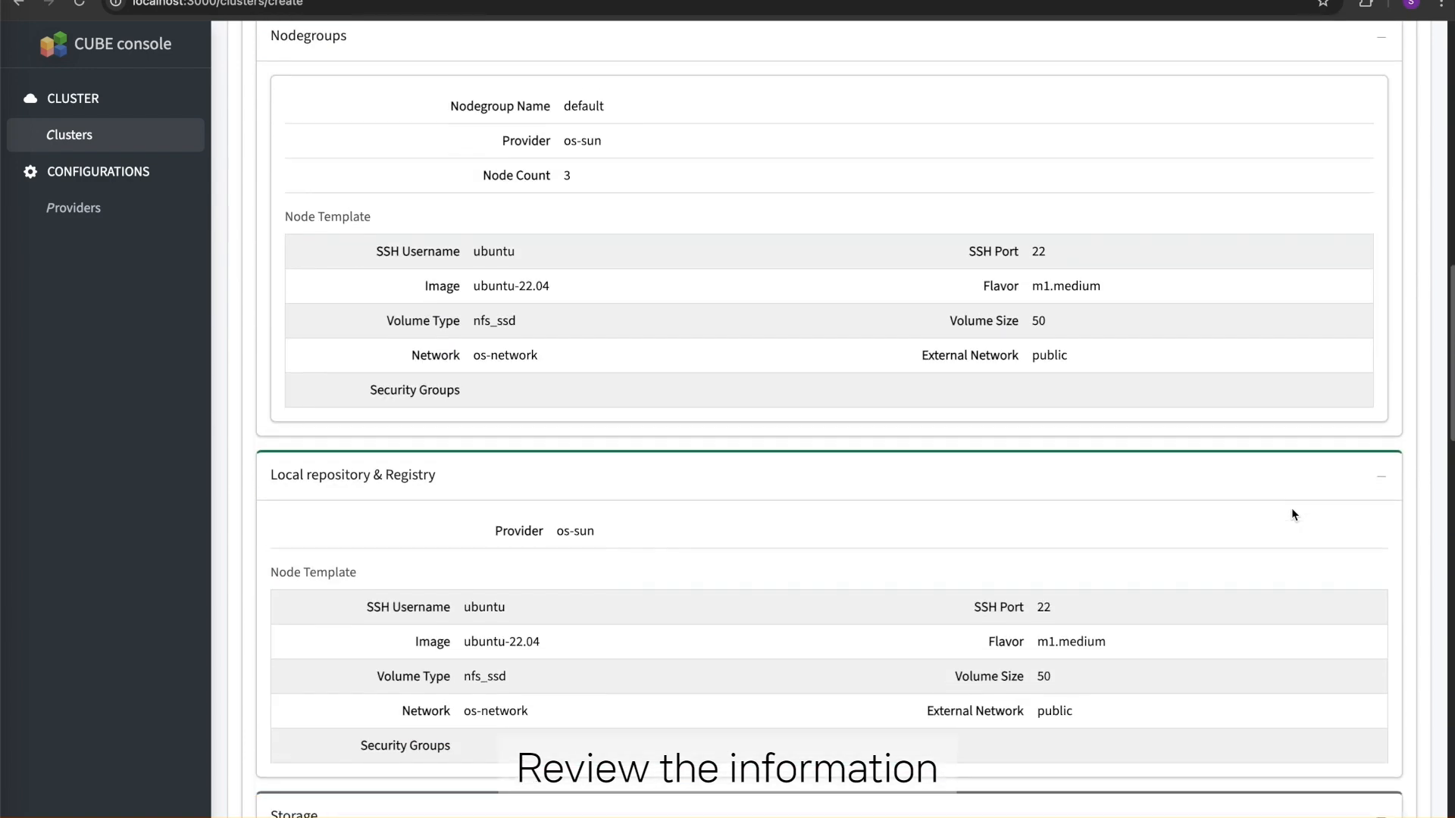
scroll(1292, 510, down, 10)
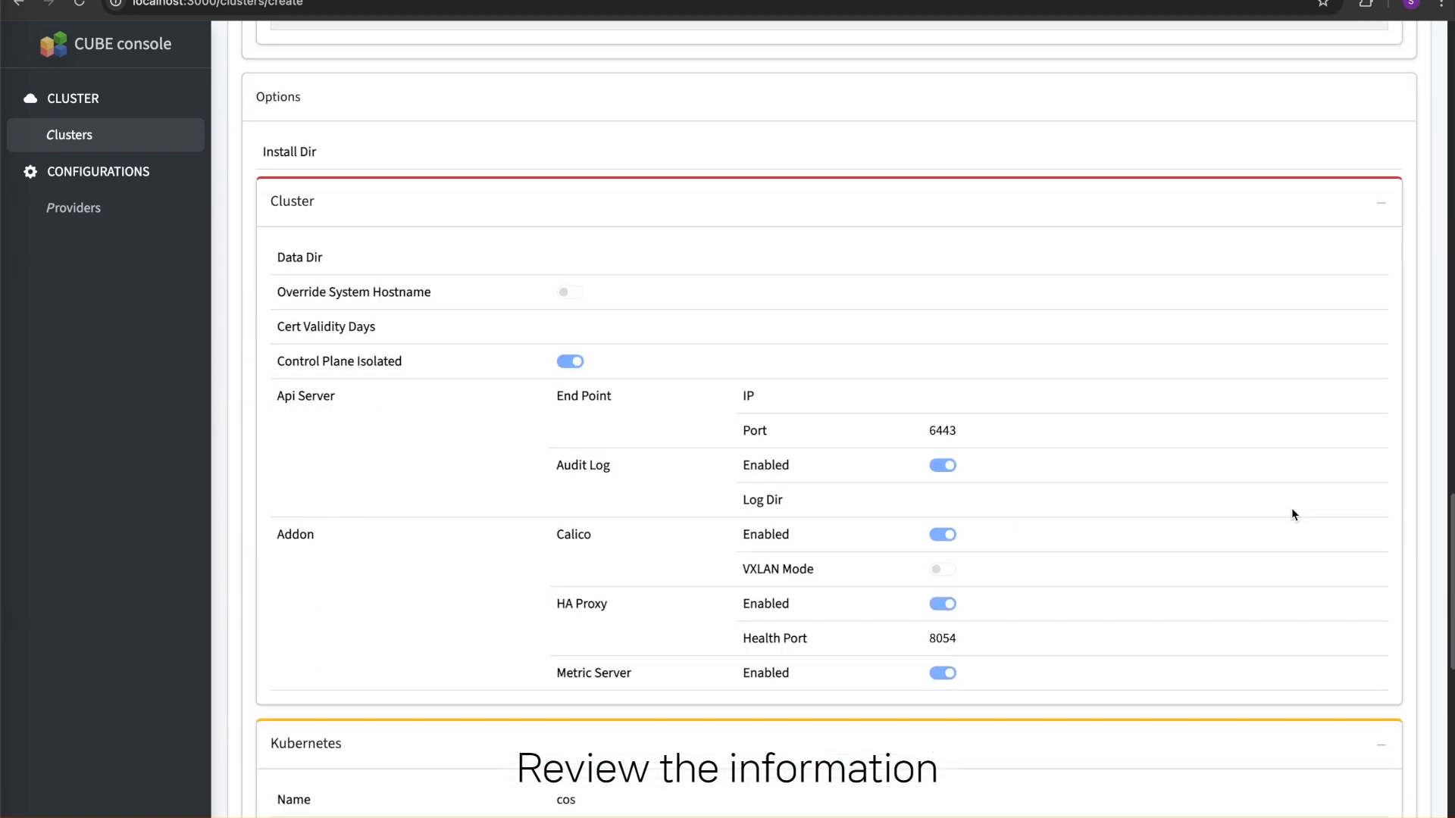
scroll(1291, 509, down, 10)
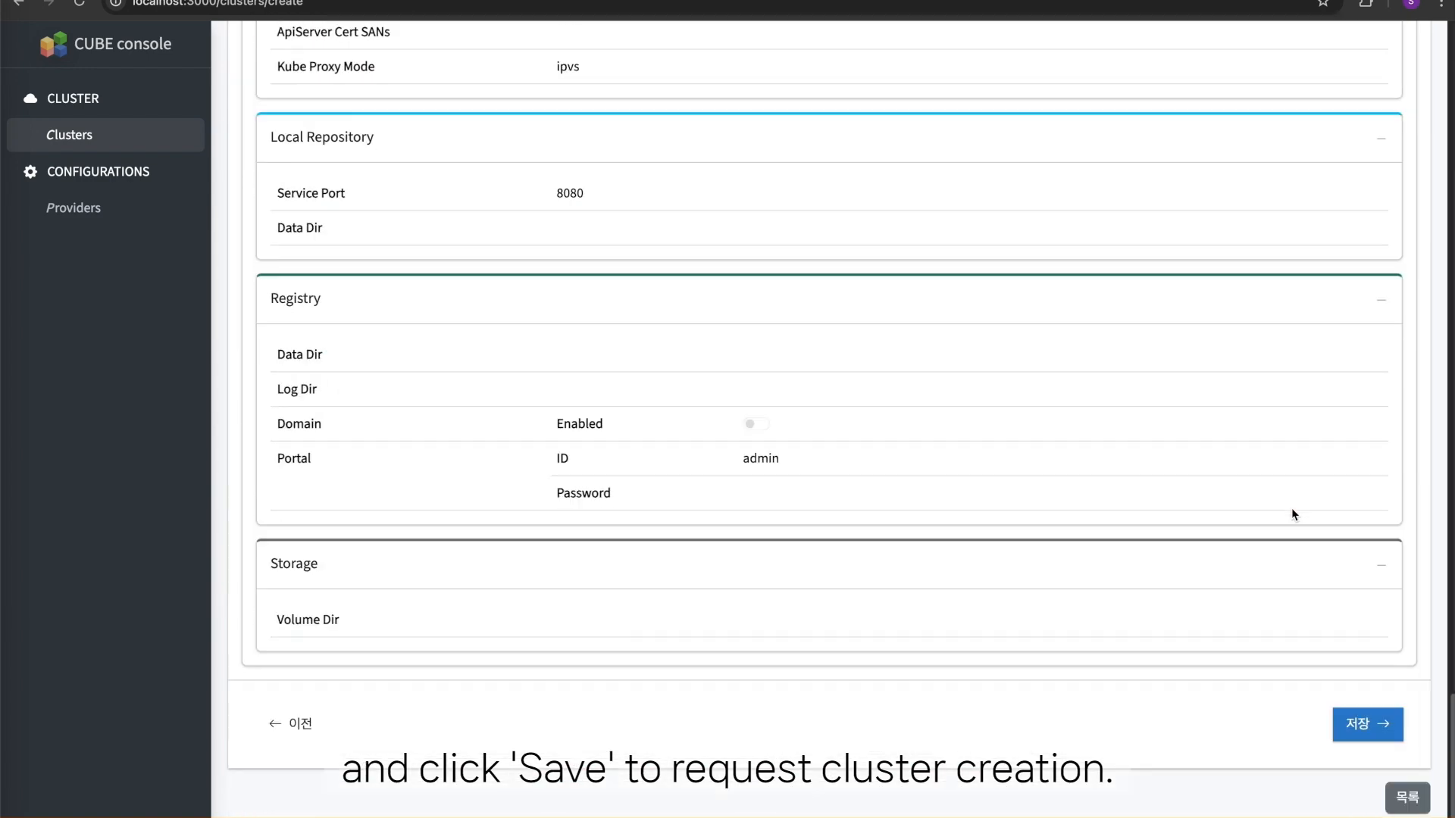
click(1366, 721)
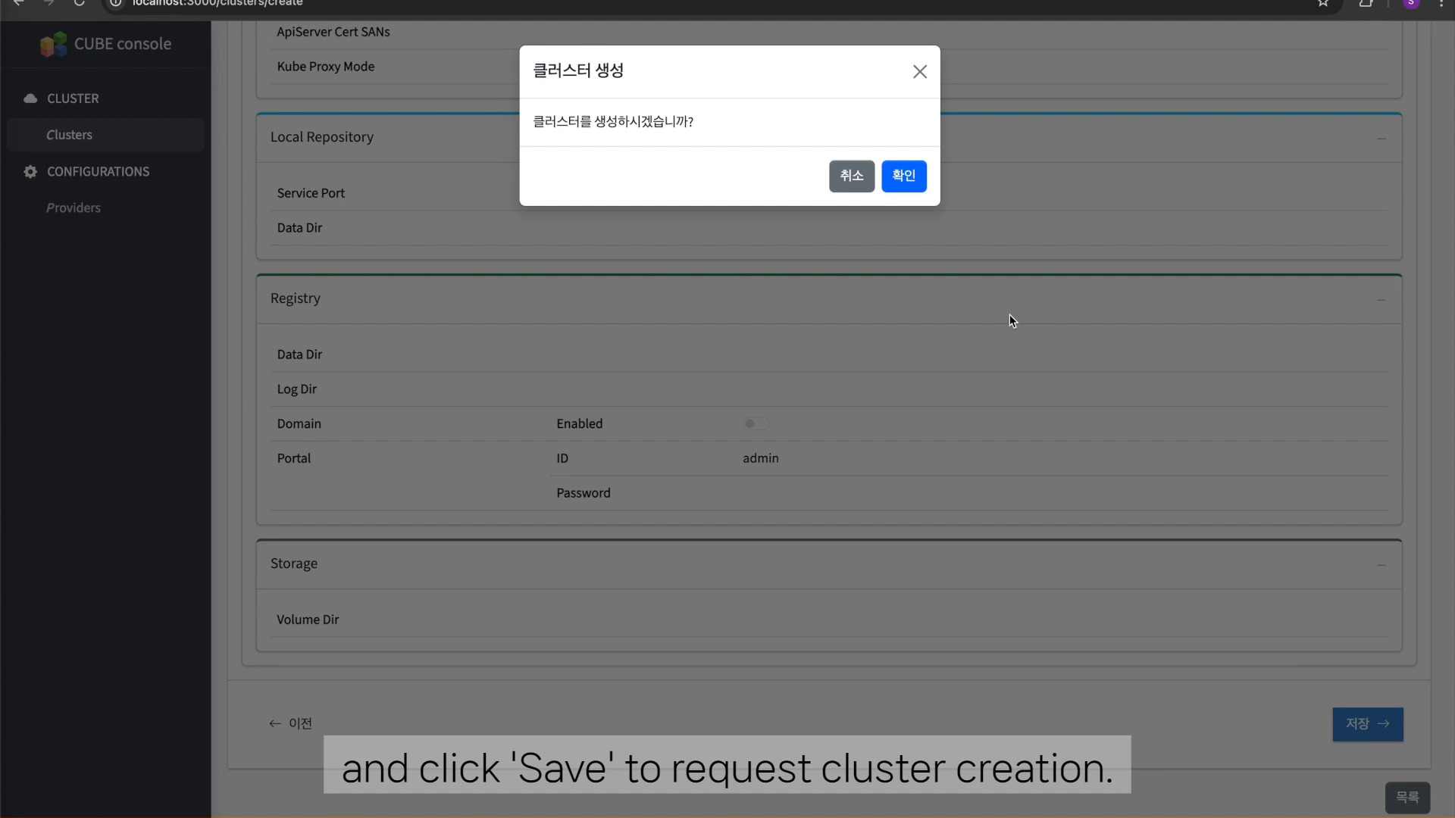
click(899, 176)
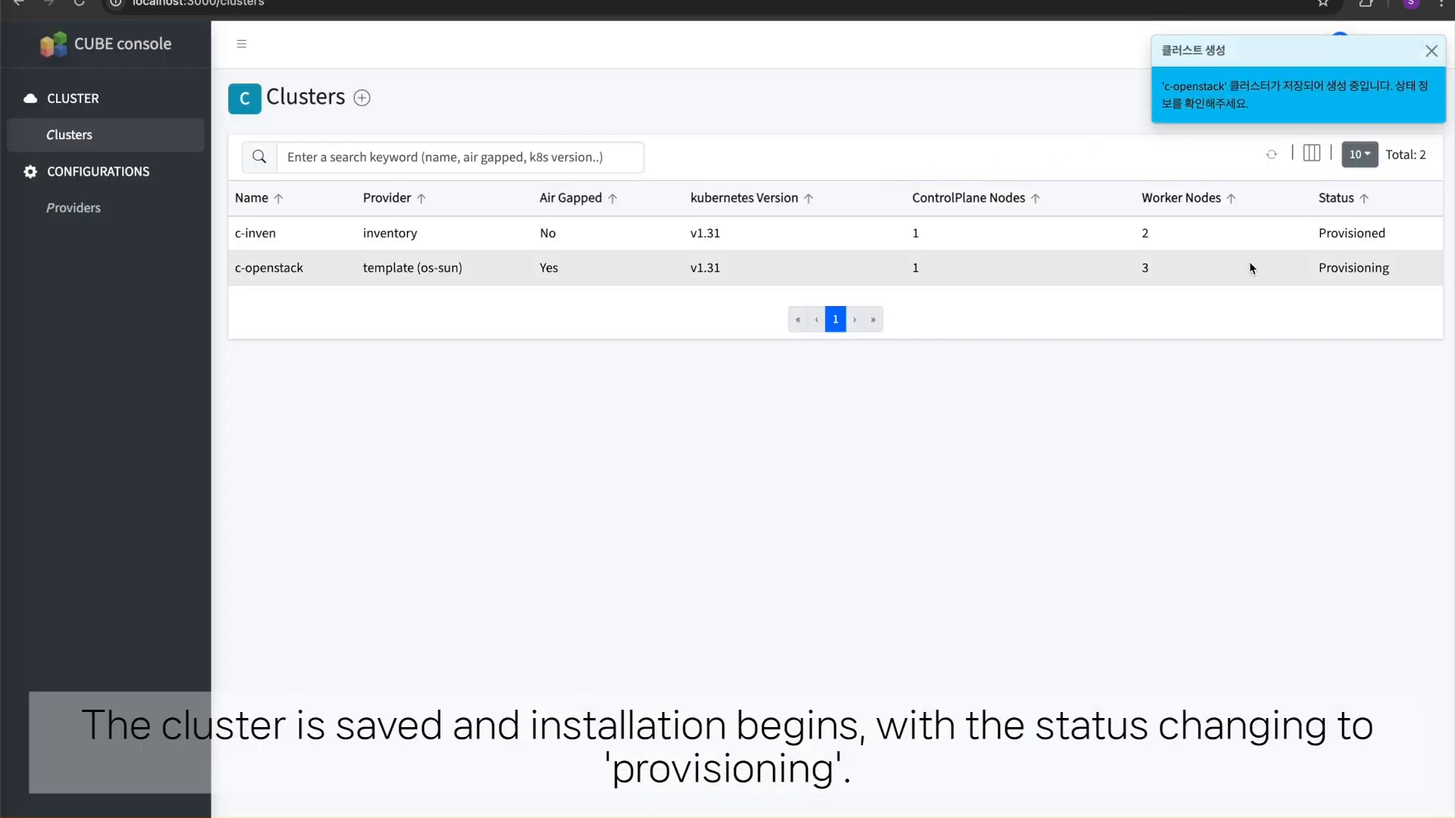
- Open the c-openstack cluster's details and examine its status history, node templates and option values
click(1067, 275)
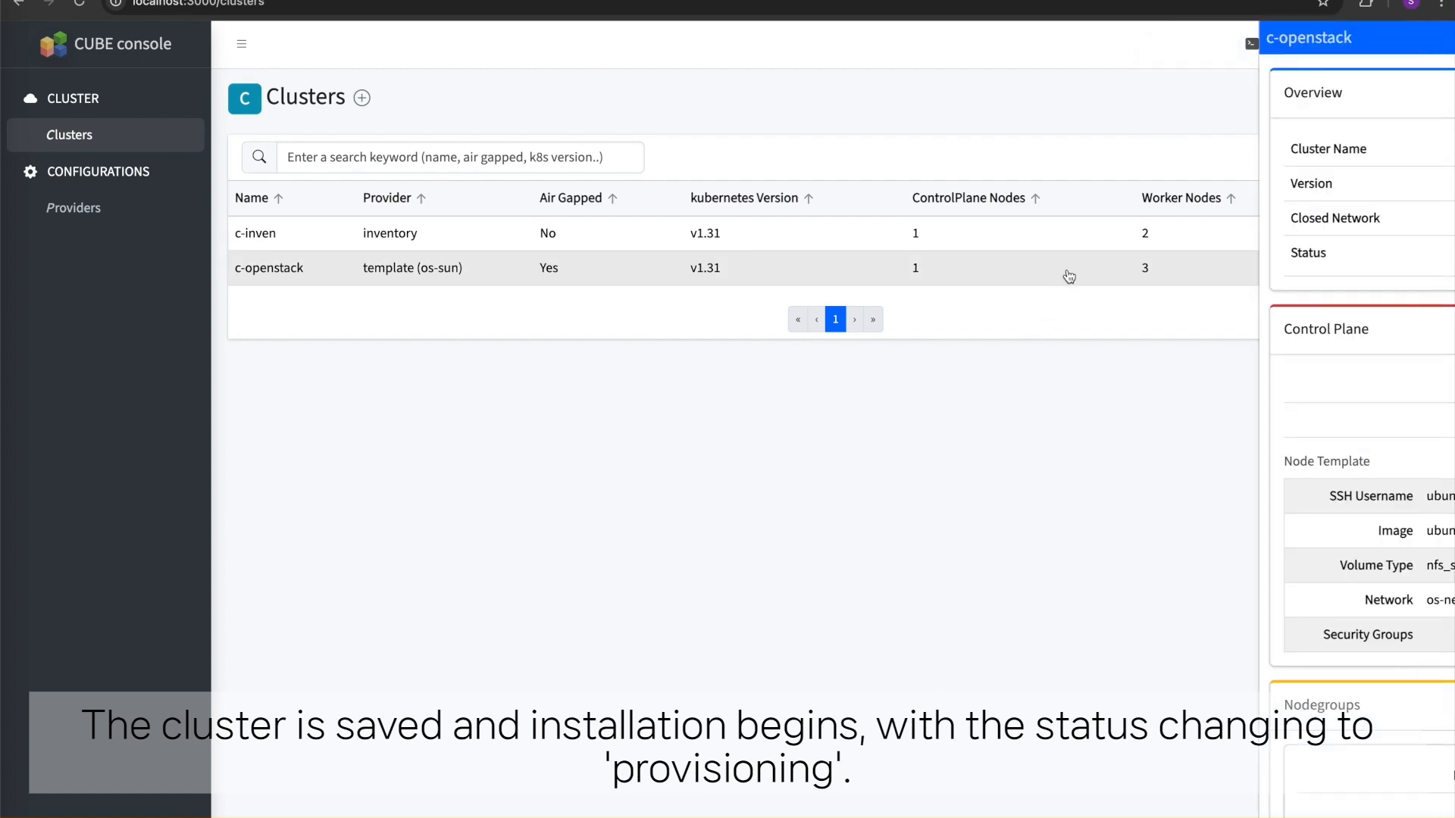
click(1169, 257)
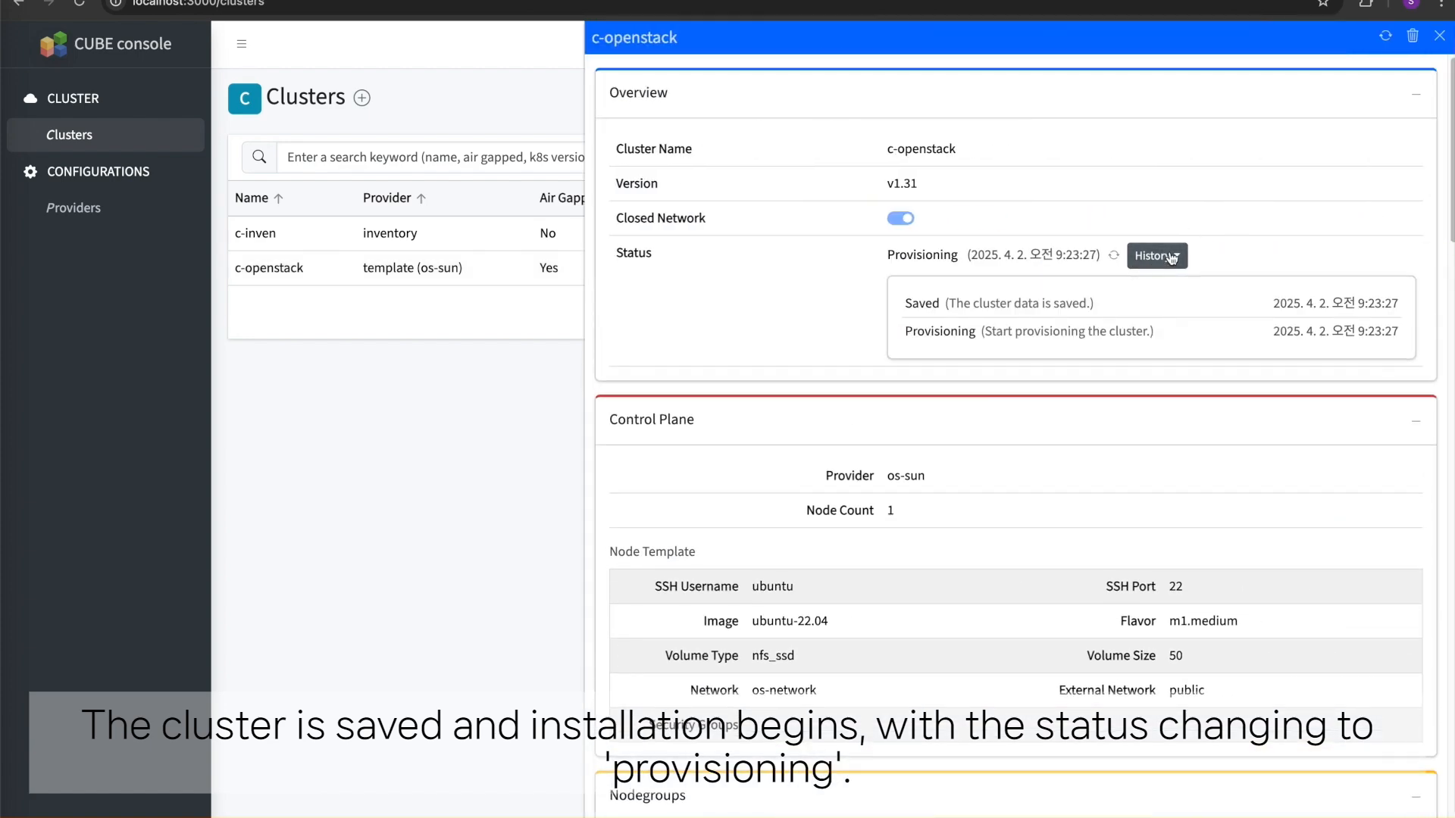
scroll(1170, 256, down, 20)
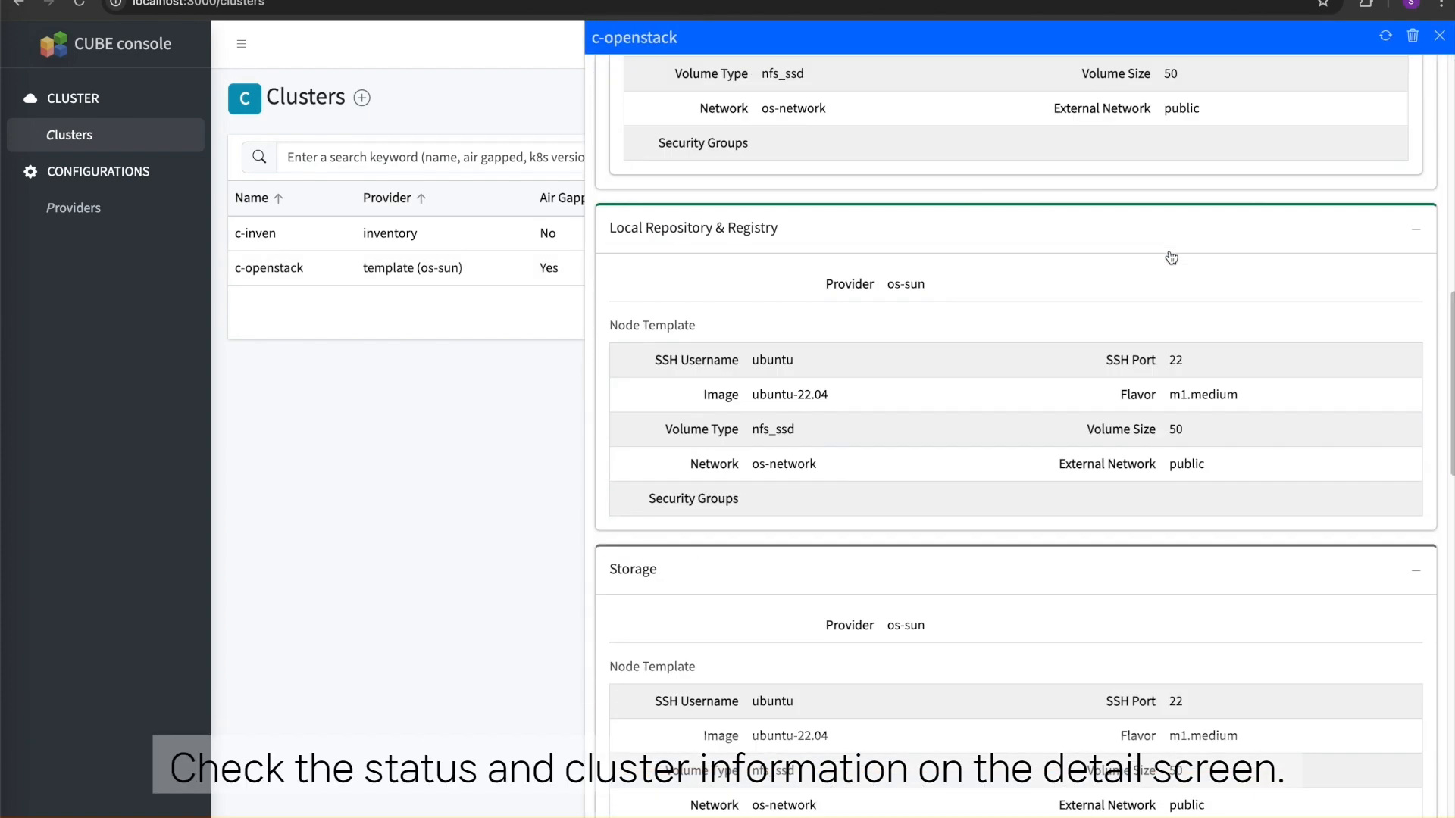
scroll(1170, 250, down, 20)
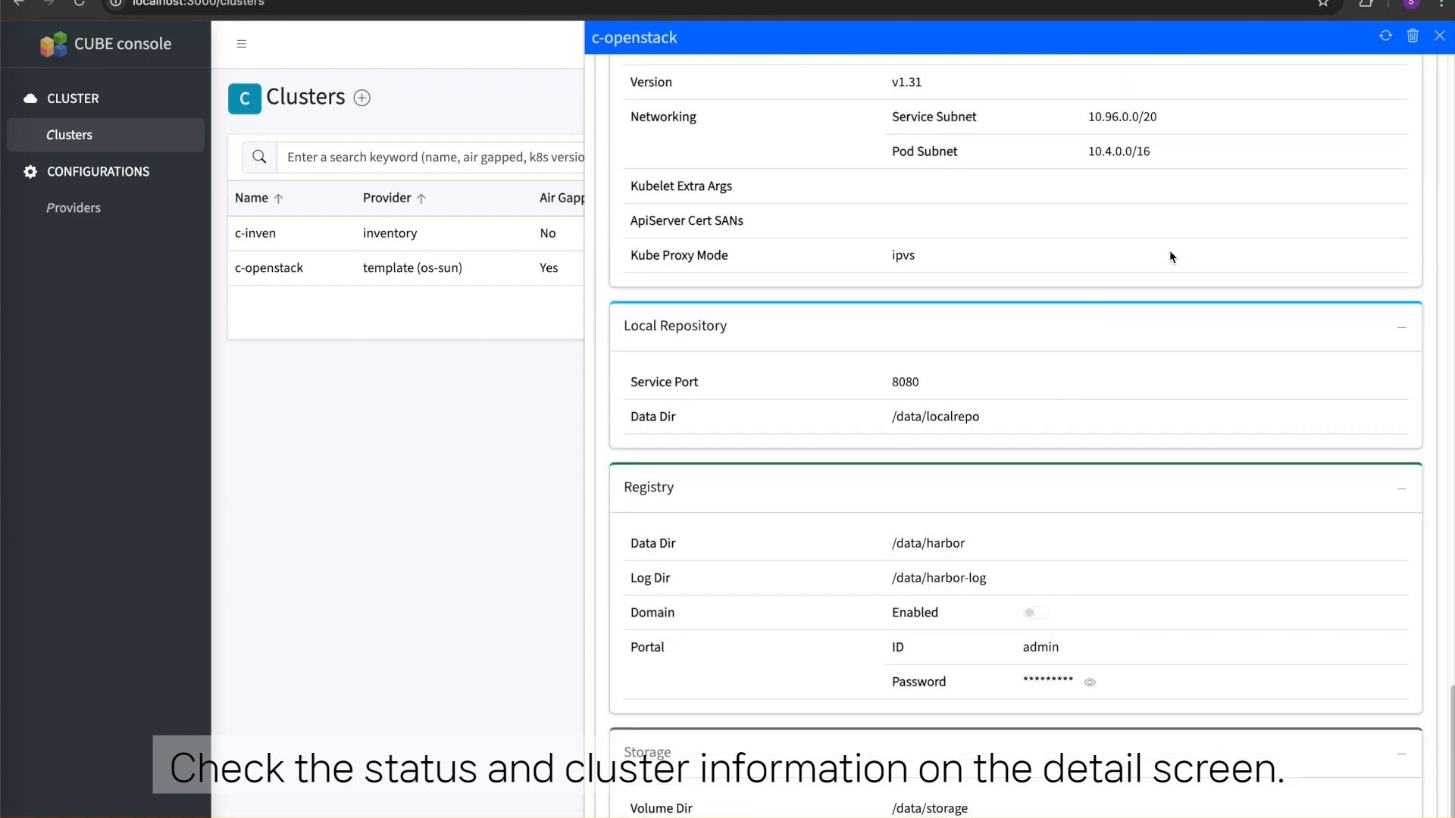
scroll(1170, 250, up, 7)
scroll(1171, 248, up, 15)
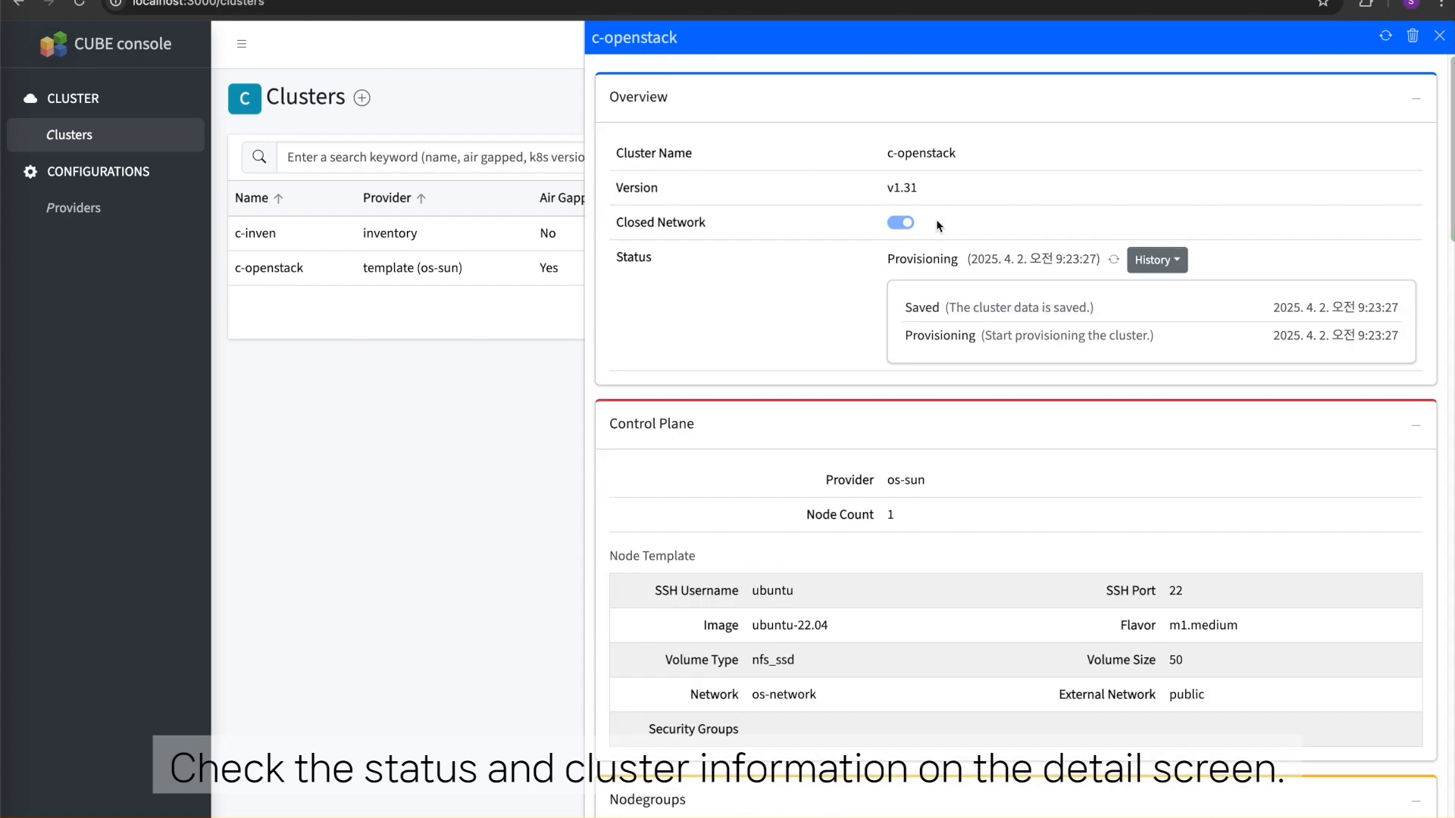
- Open the c-inven cluster's details and examine its overall status history, KubeConfig and inventory
click(552, 243)
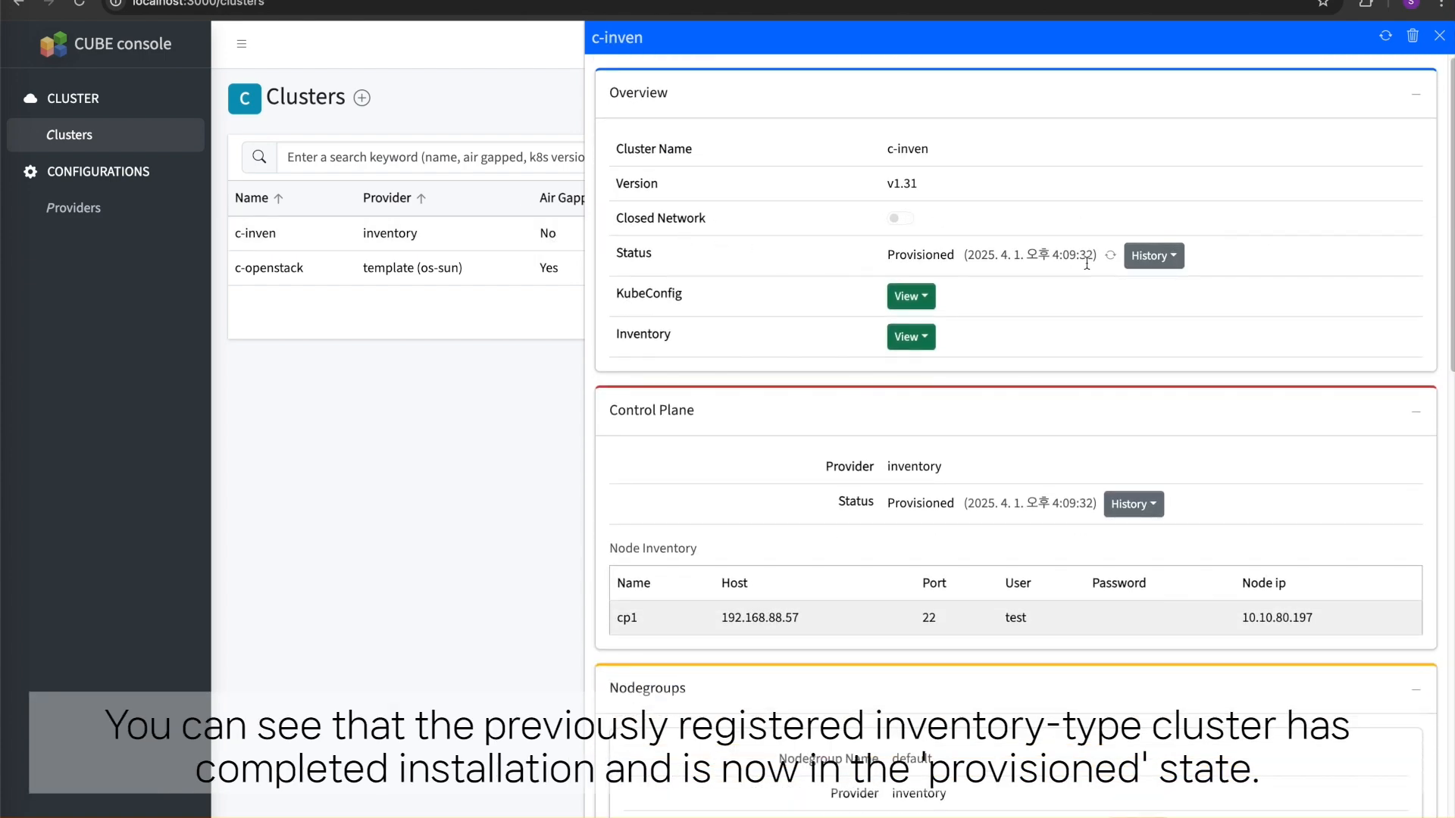
click(1151, 257)
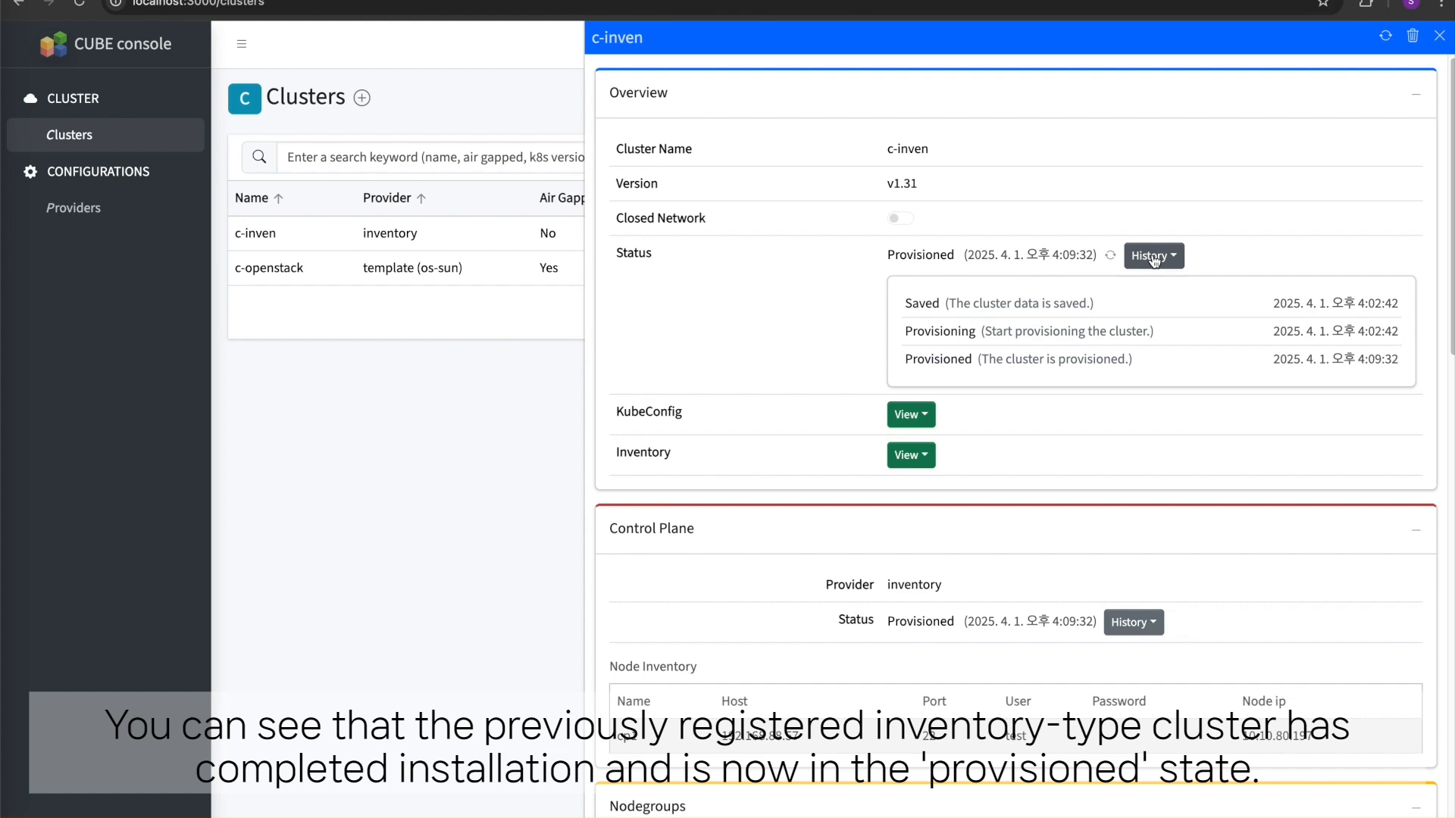
click(1151, 257)
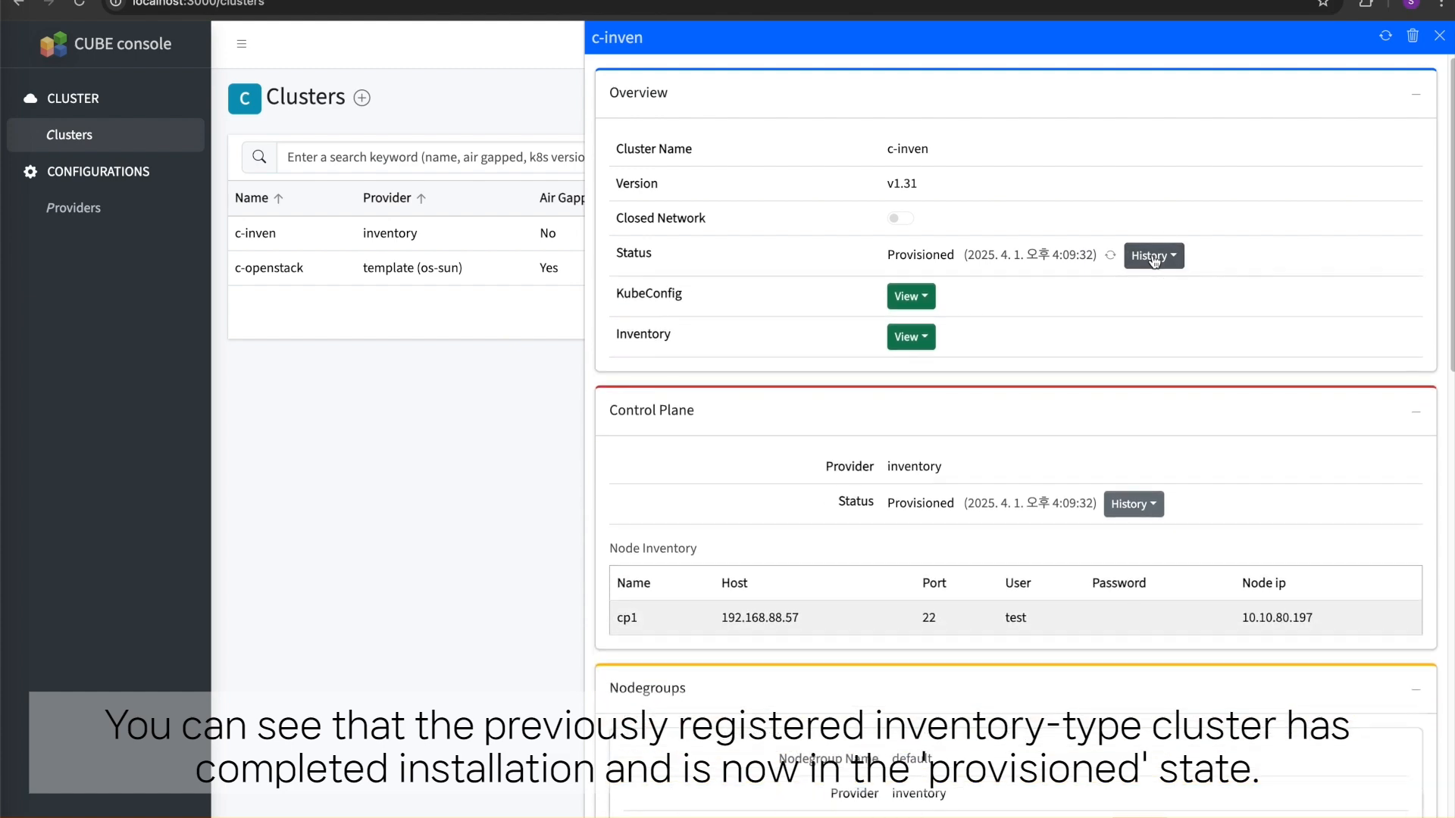
click(917, 297)
click(917, 300)
click(916, 340)
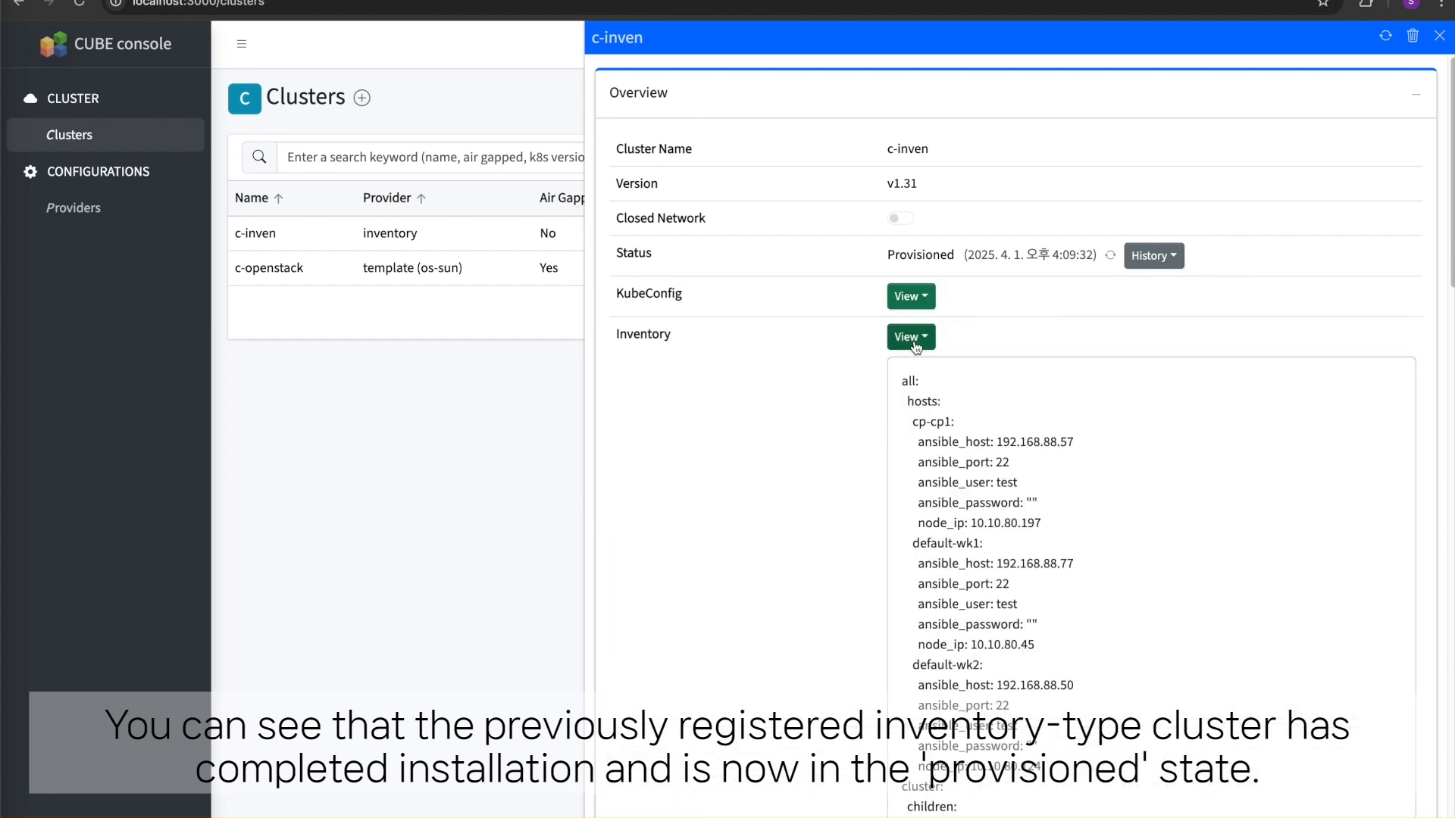
click(915, 340)
- Examine c-inven's control plane status history and its cluster and Kubernetes options, and close the details
click(1153, 504)
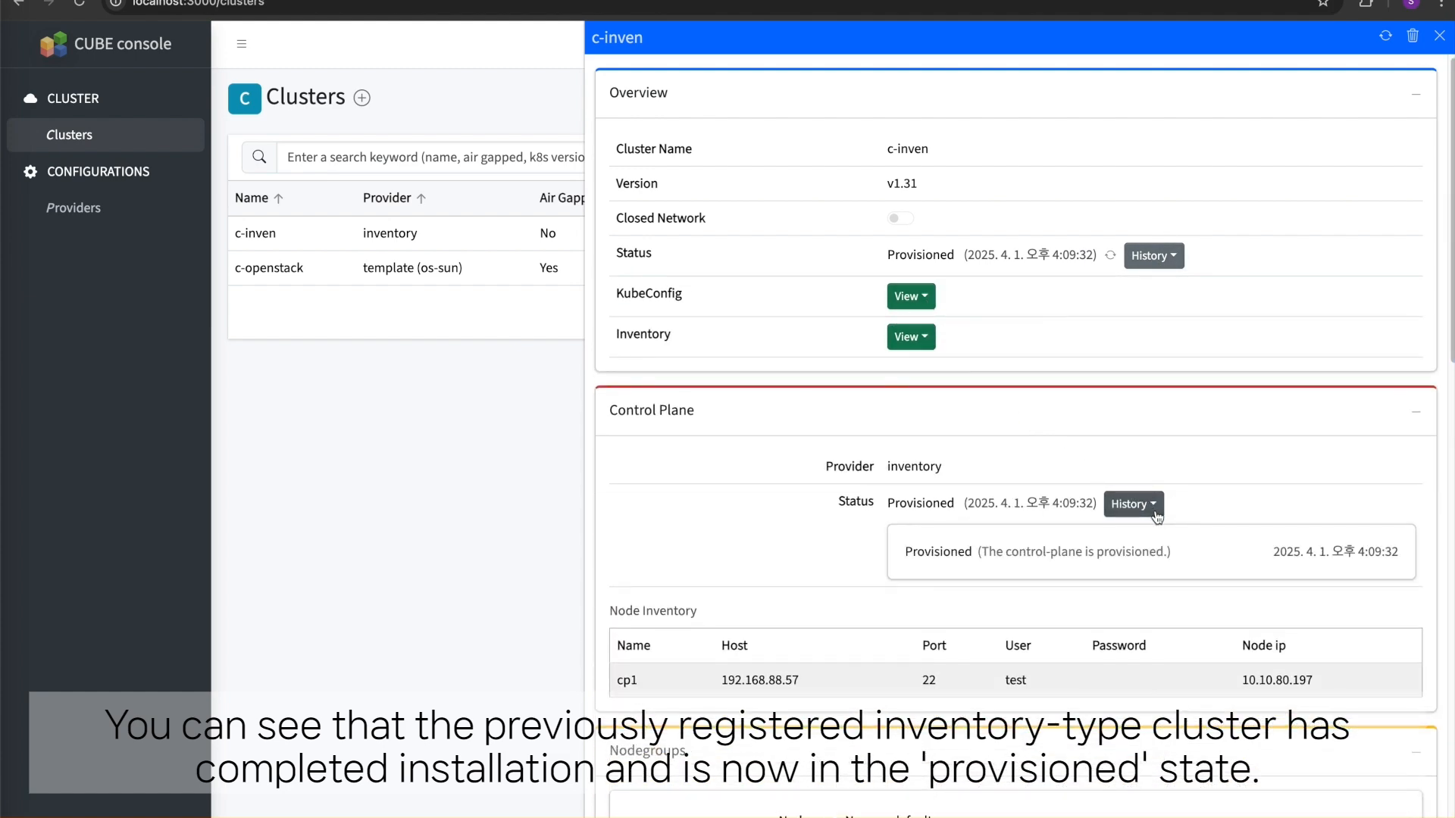
scroll(1157, 517, down, 4)
scroll(1157, 517, down, 12)
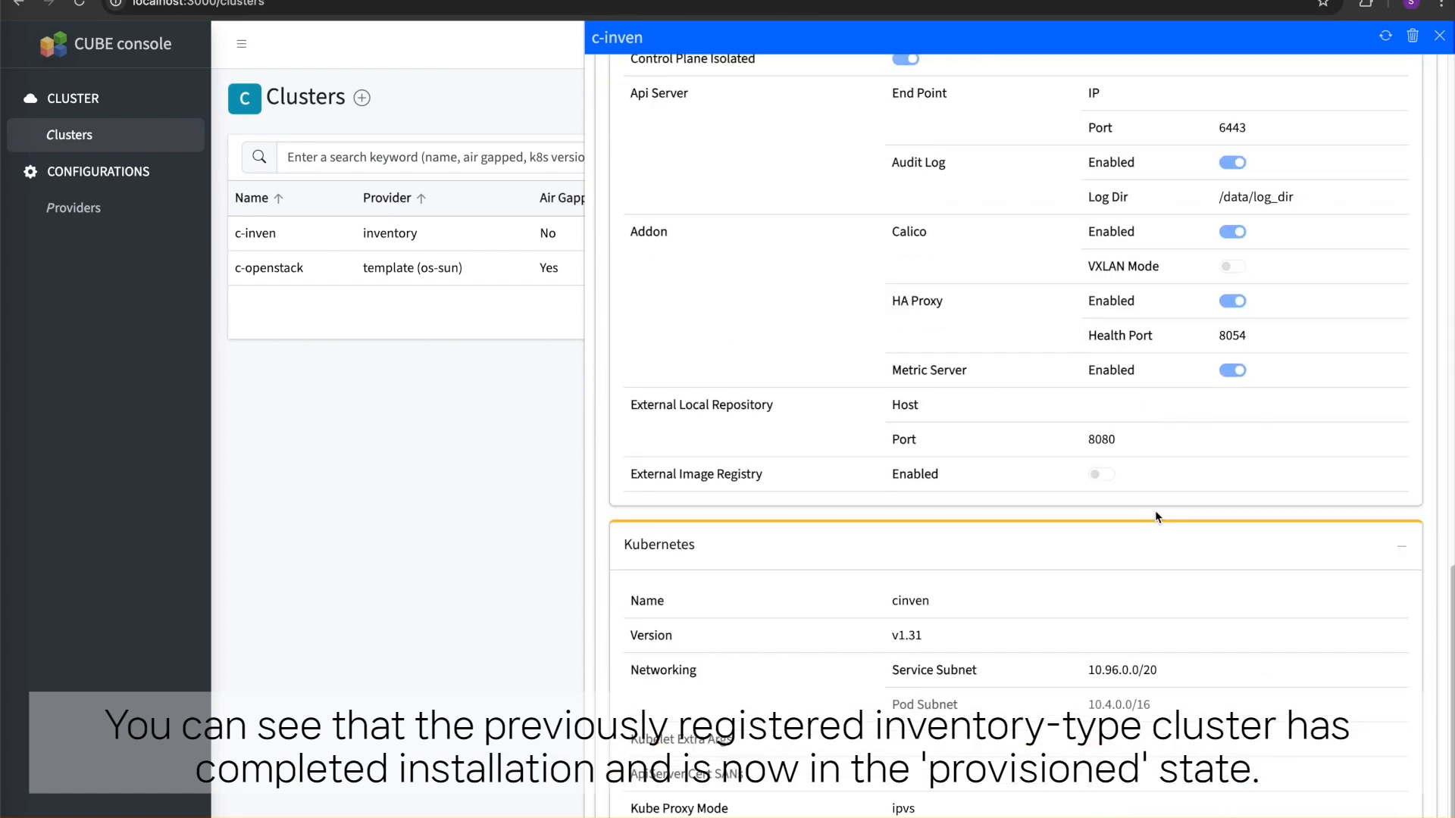
key(Escape)
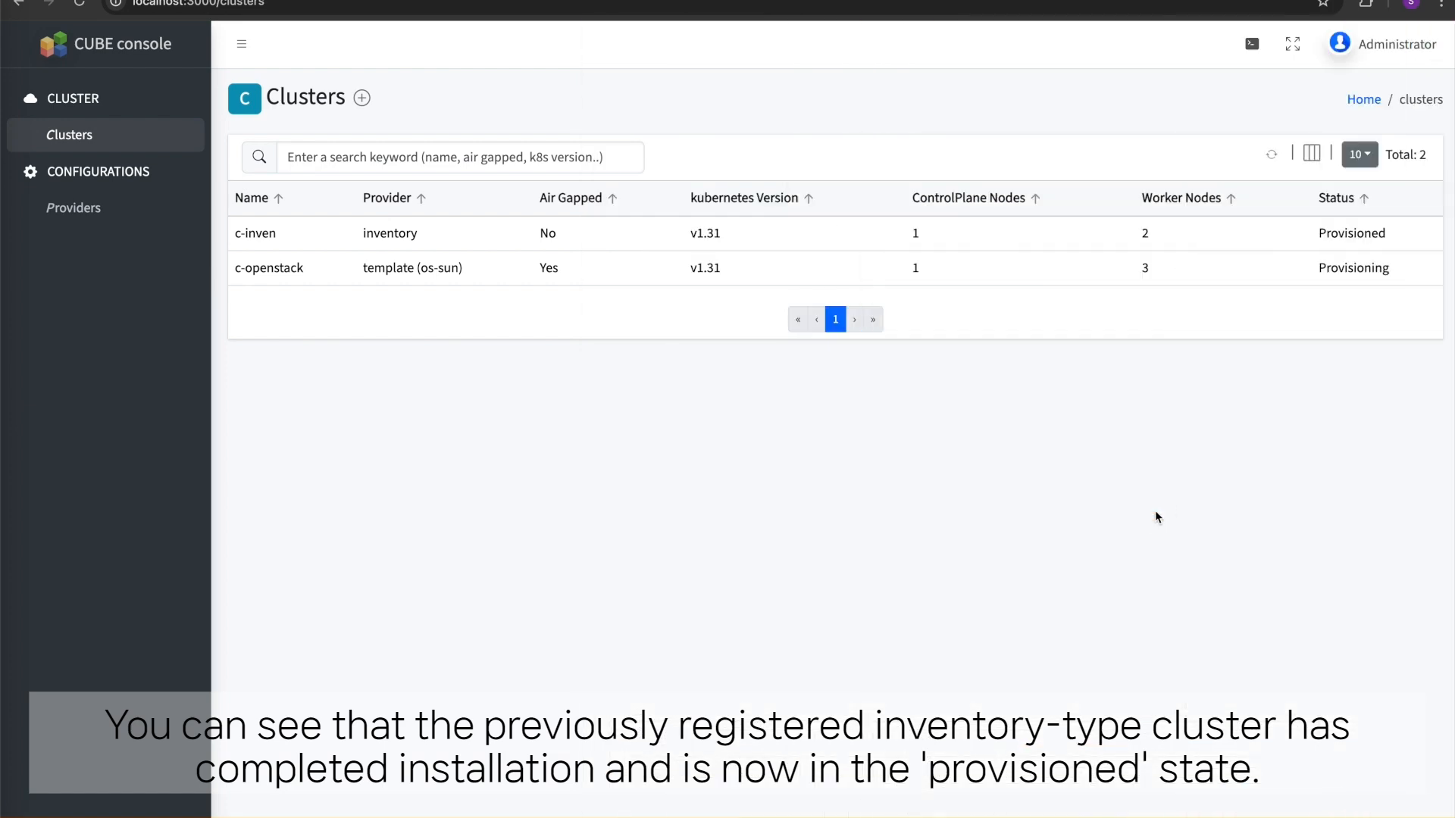